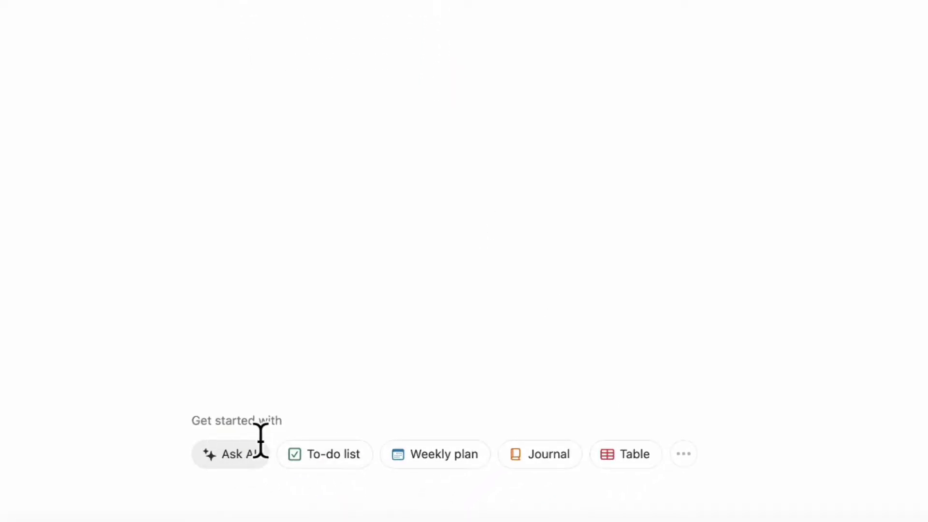
Turn the blank page into a full-page table backed by a new database.
{"action": "left_click", "coordinate": [627, 463]}
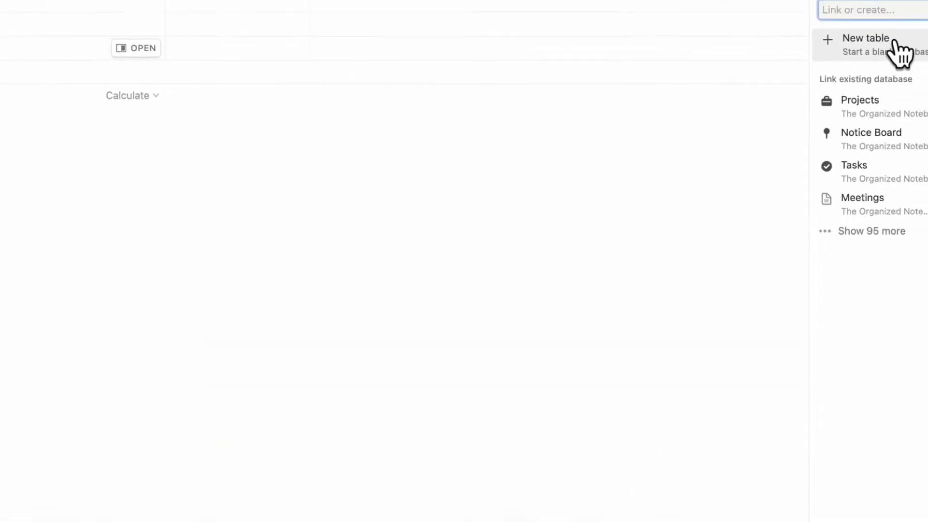
{"action": "left_click", "coordinate": [829, 95]}
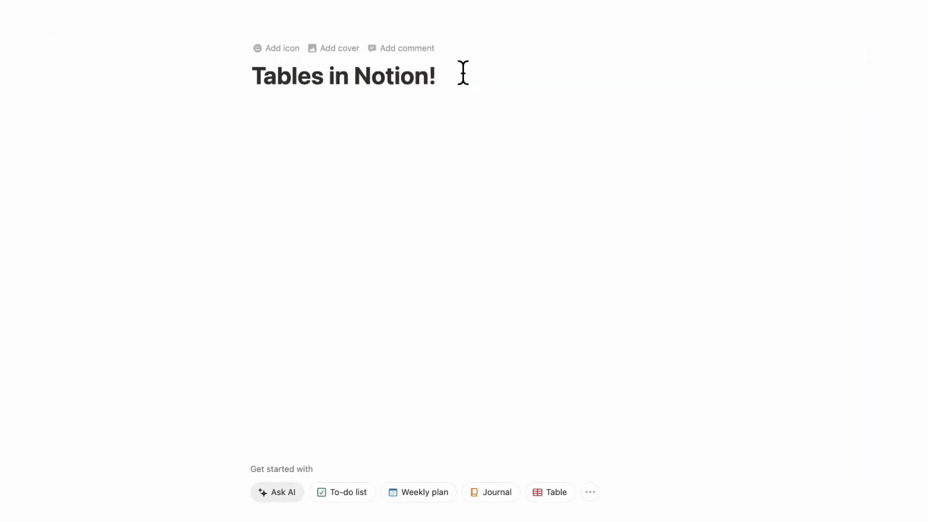
Insert a table view backed by a new blank database beneath the "Tables in Notion!" page title.
{"action": "left_click", "coordinate": [464, 72]}
{"action": "key", "text": "Return"}
{"action": "type", "text": "/"}
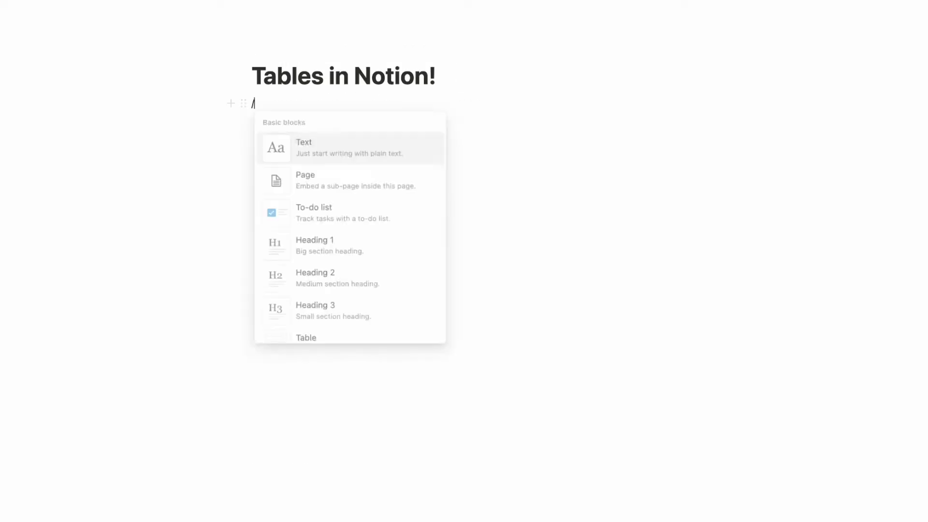
{"action": "type", "text": "tableview"}
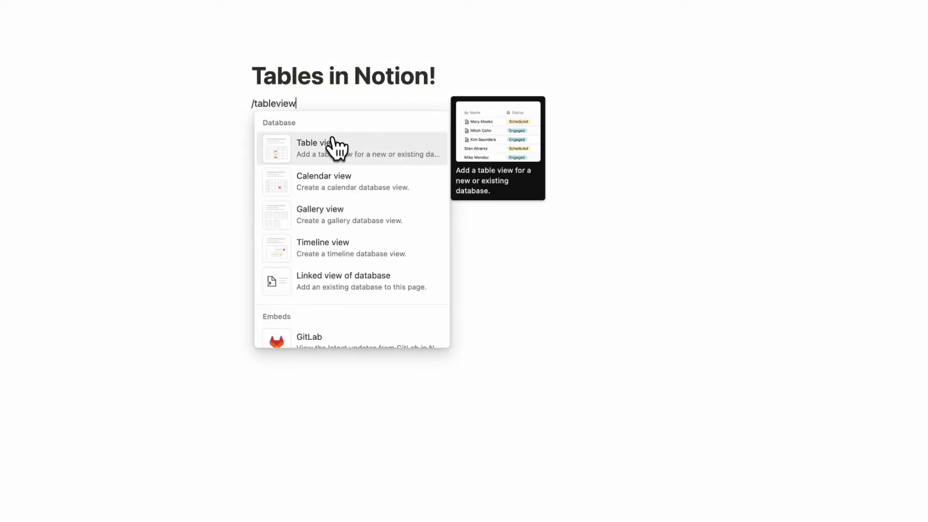
{"action": "left_click", "coordinate": [352, 156]}
{"action": "left_click", "coordinate": [694, 195]}
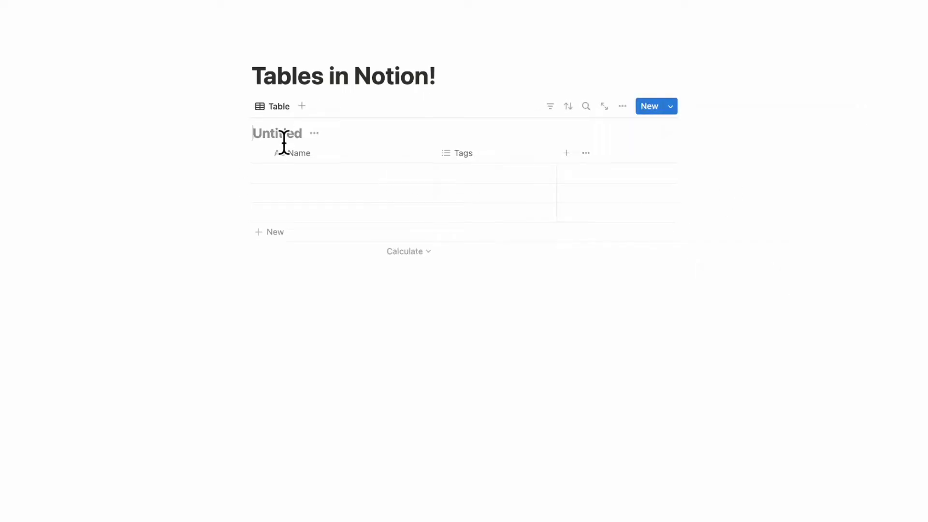
{"action": "left_click", "coordinate": [325, 303]}
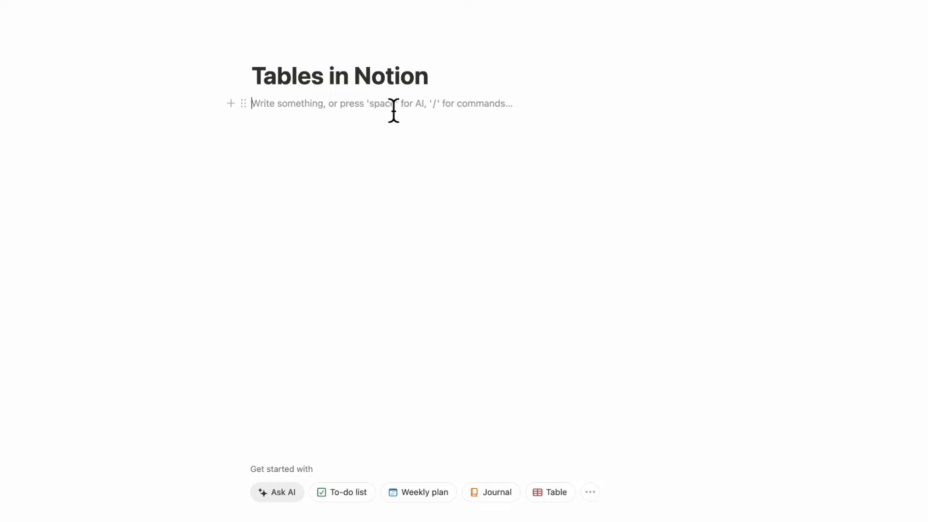
Insert a linked view of the "Tables in Notion!" database under the page title, using its existing Table view.
{"action": "type", "text": "/linked"}
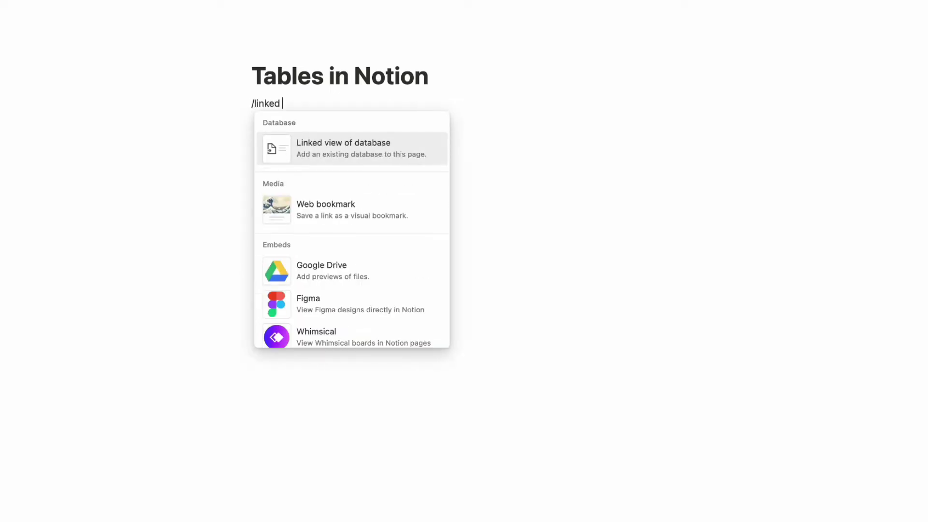
{"action": "left_click", "coordinate": [387, 143]}
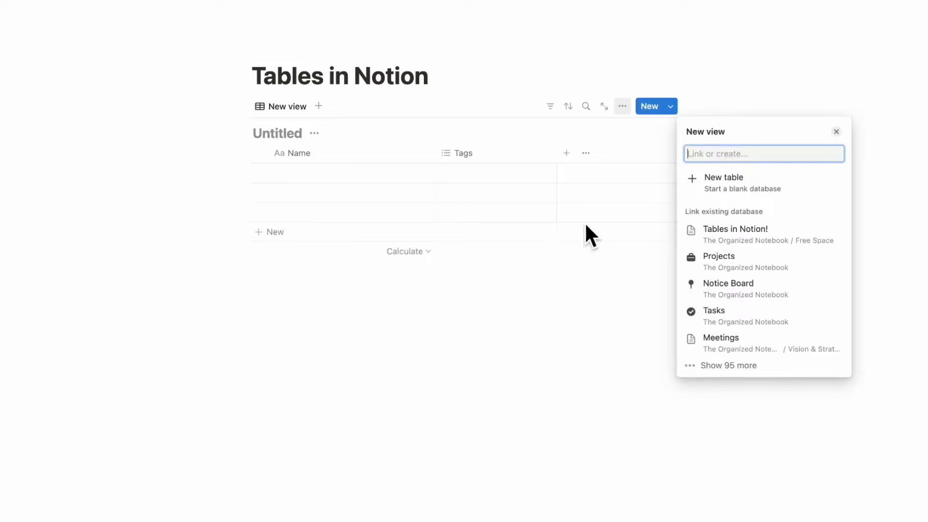
{"action": "left_click", "coordinate": [744, 234]}
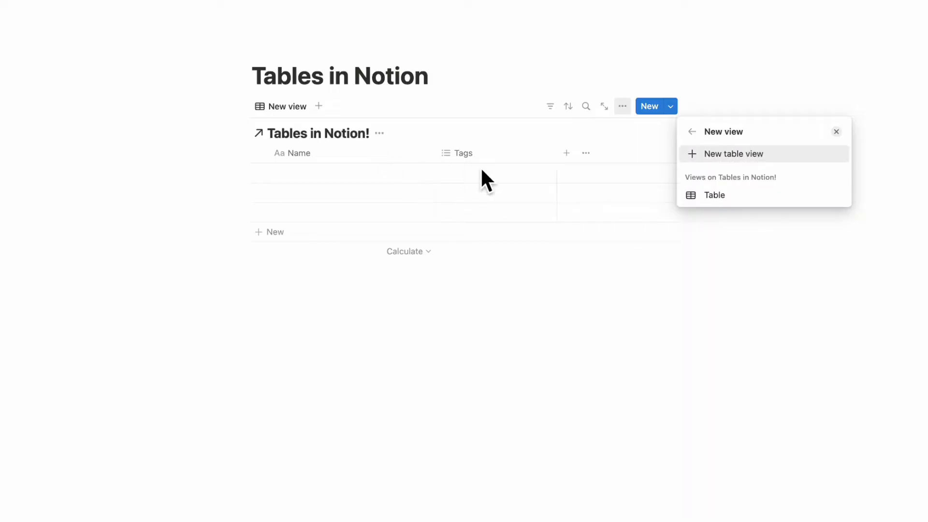
{"action": "left_click", "coordinate": [726, 198]}
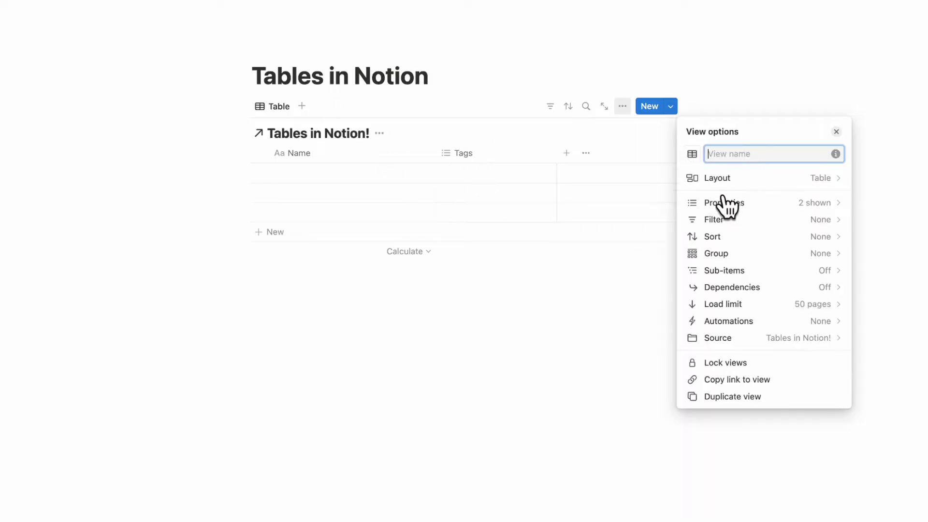
{"action": "left_click", "coordinate": [416, 143]}
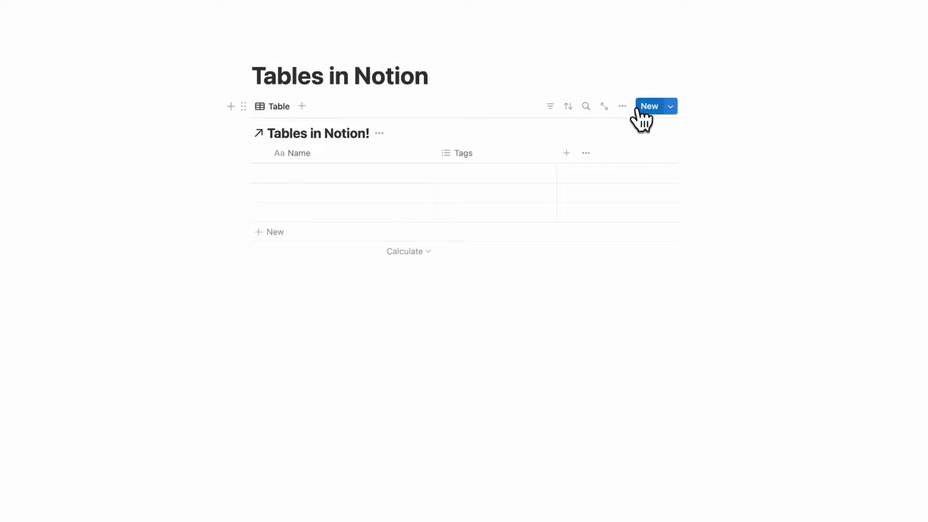
Switch the linked view's layout to Board and back to Table.
{"action": "left_click", "coordinate": [623, 106]}
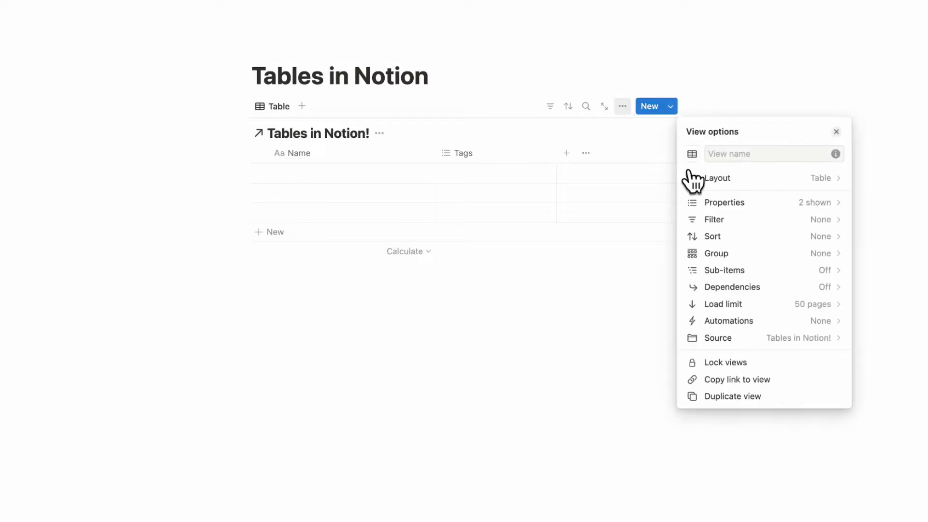
{"action": "left_click", "coordinate": [715, 179]}
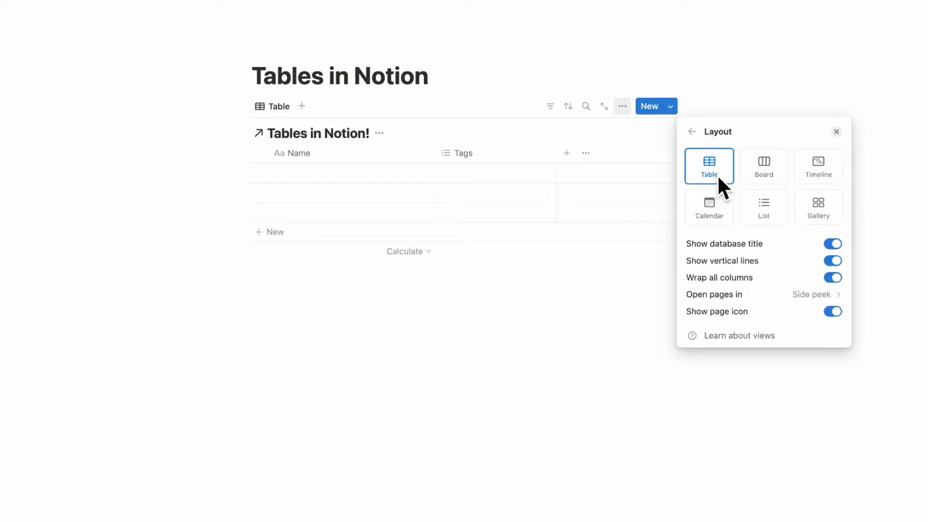
{"action": "left_click", "coordinate": [763, 170]}
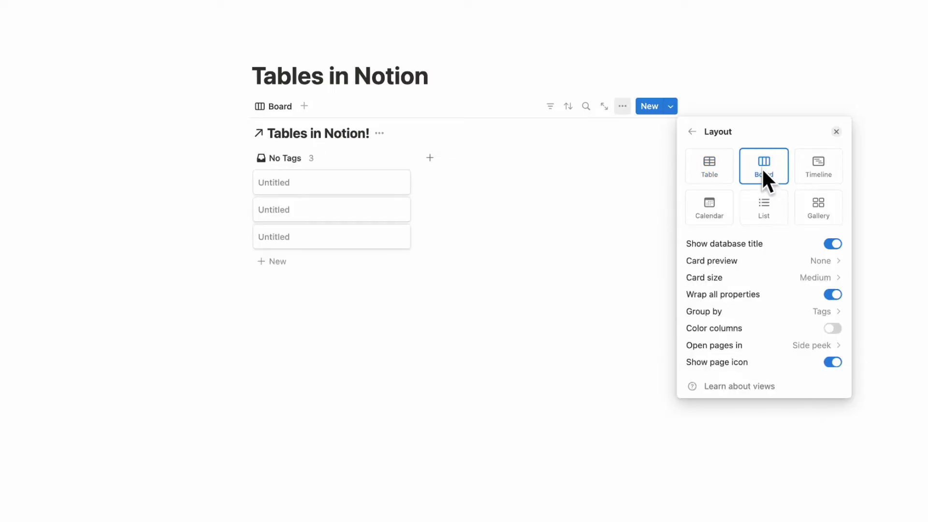
{"action": "left_click", "coordinate": [710, 172]}
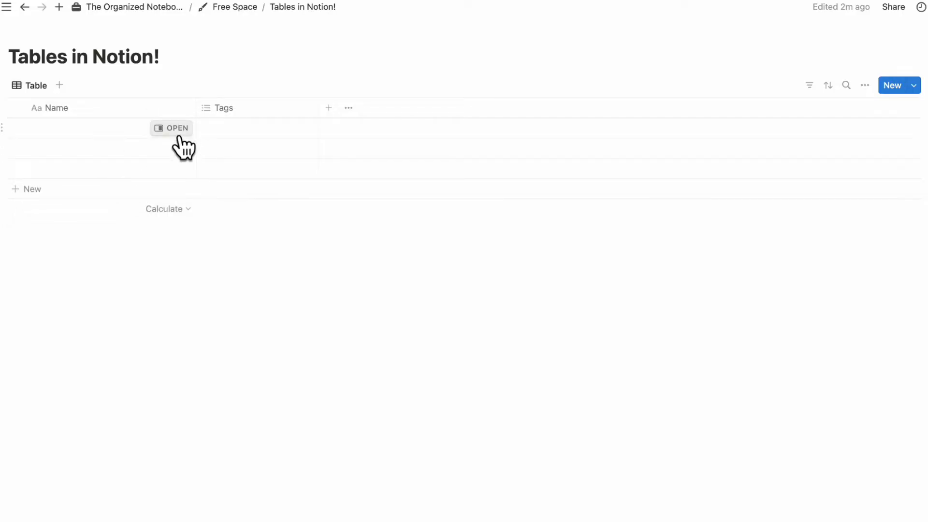
Open the first row of the table as an empty page in side peek and close it.
{"action": "left_click", "coordinate": [172, 128]}
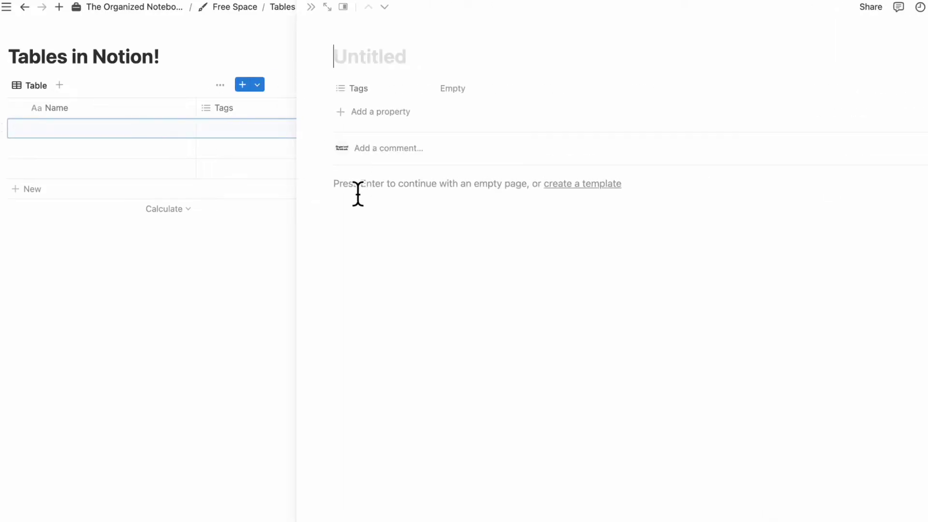
{"action": "left_click", "coordinate": [356, 191]}
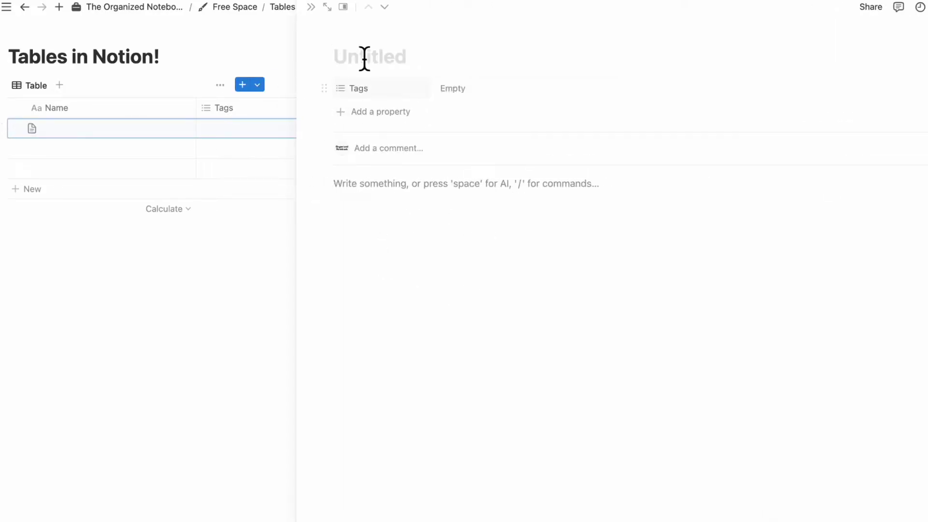
{"action": "left_click", "coordinate": [311, 8]}
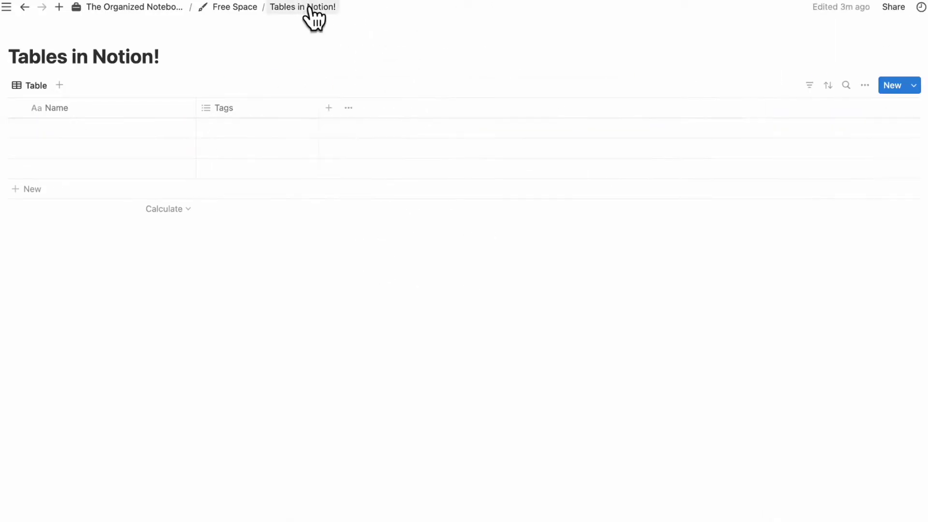
Examine the table's layout options for vertical lines, column wrapping and how pages open, keeping Side peek.
{"action": "mouse_move", "coordinate": [161, 135]}
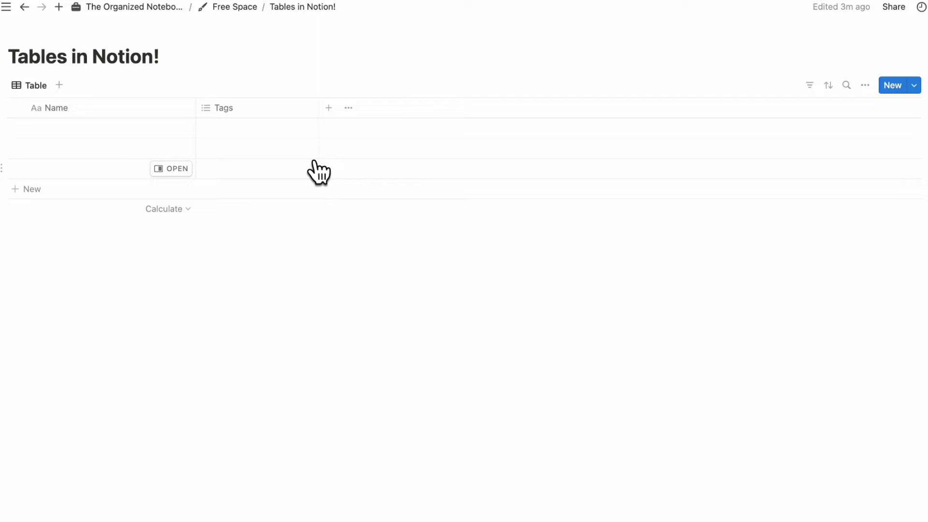
{"action": "left_click", "coordinate": [865, 85]}
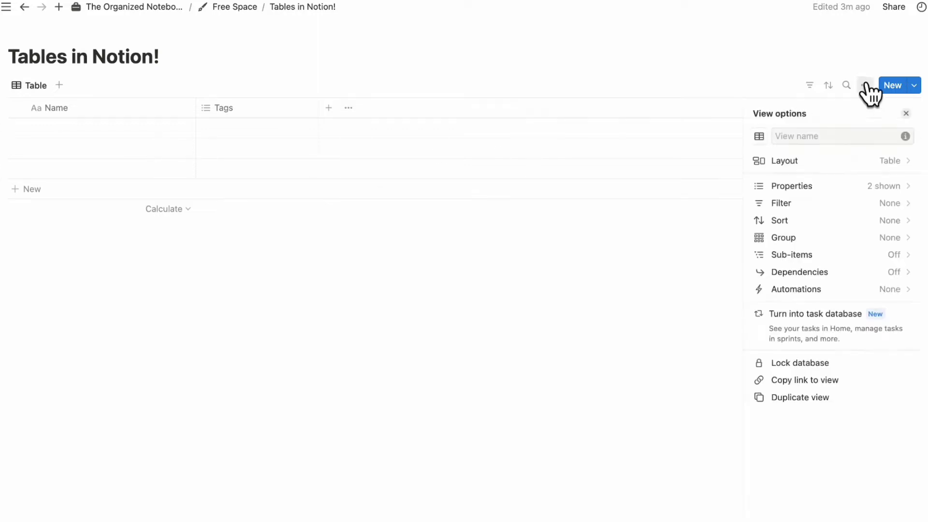
{"action": "left_click", "coordinate": [844, 163]}
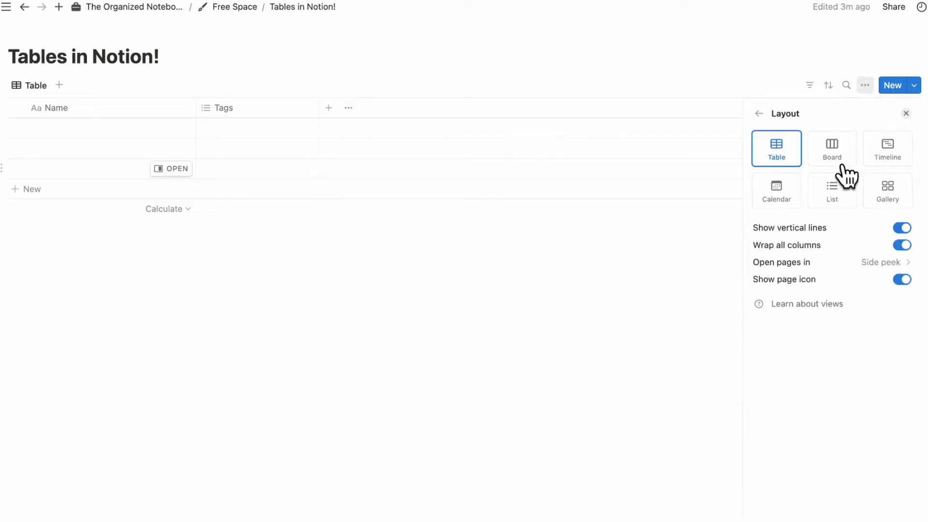
{"action": "left_click", "coordinate": [902, 228]}
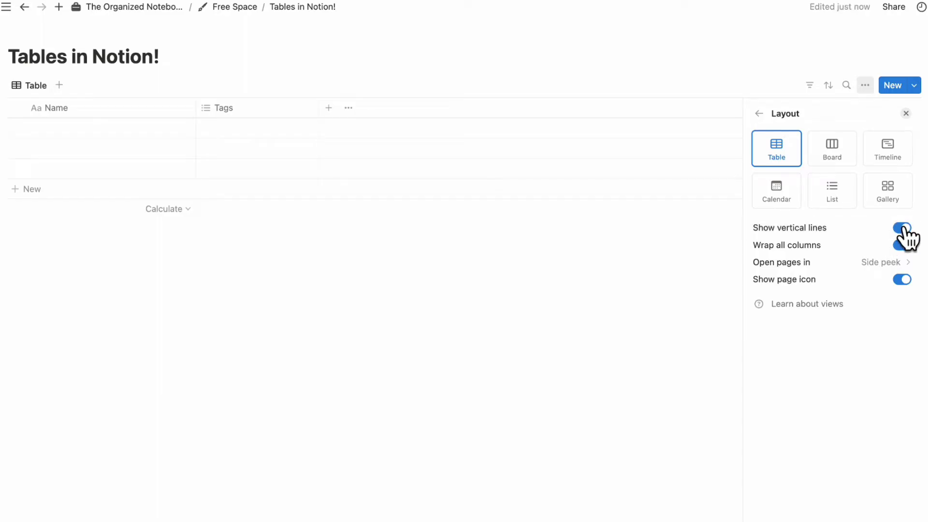
{"action": "left_click", "coordinate": [904, 246]}
{"action": "left_click", "coordinate": [898, 267]}
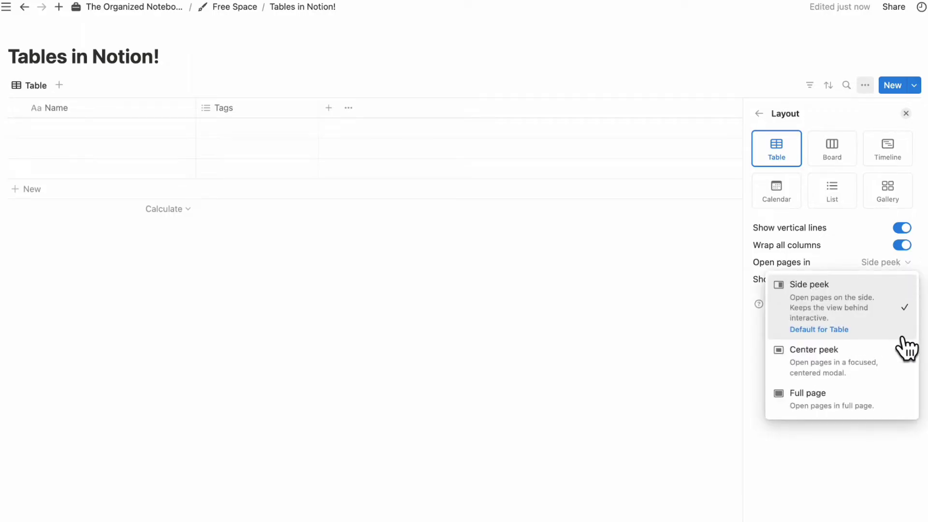
{"action": "left_click", "coordinate": [907, 264]}
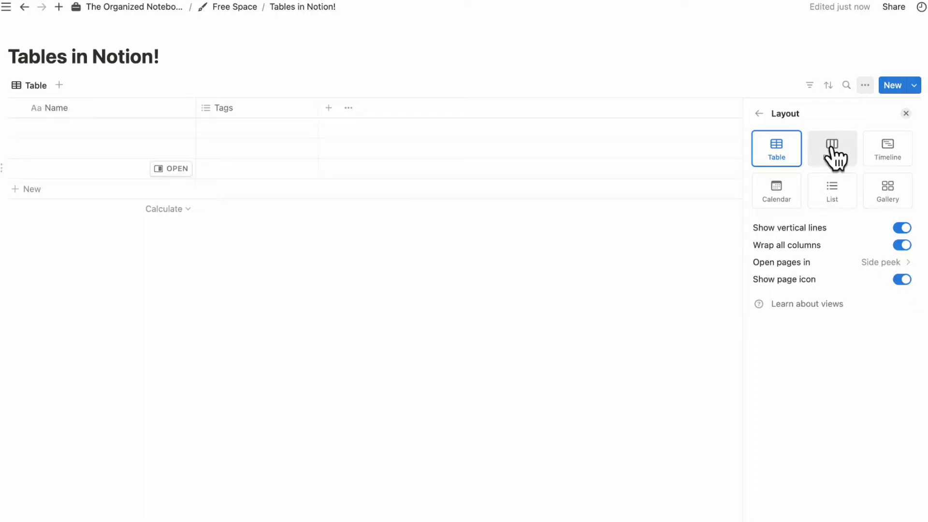
{"action": "left_click", "coordinate": [679, 373]}
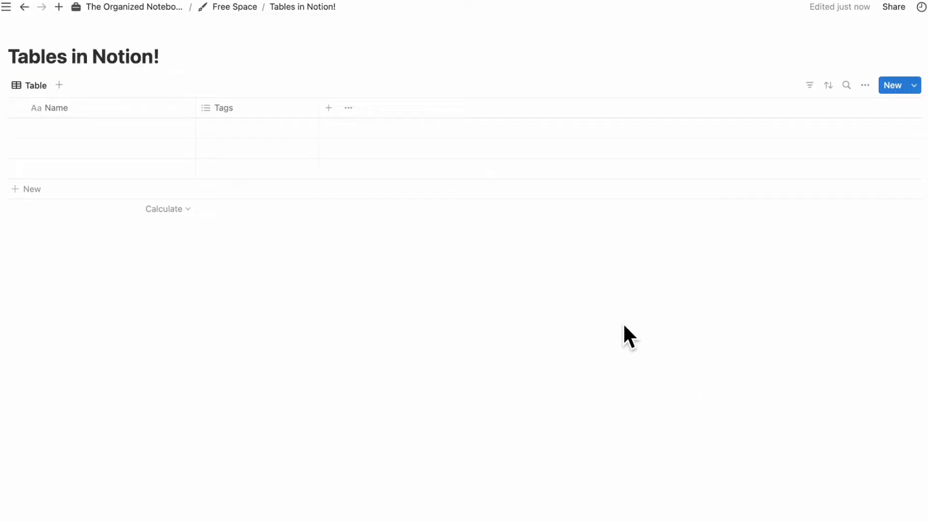
Add a Number property as a new column in the table.
{"action": "left_click", "coordinate": [329, 108]}
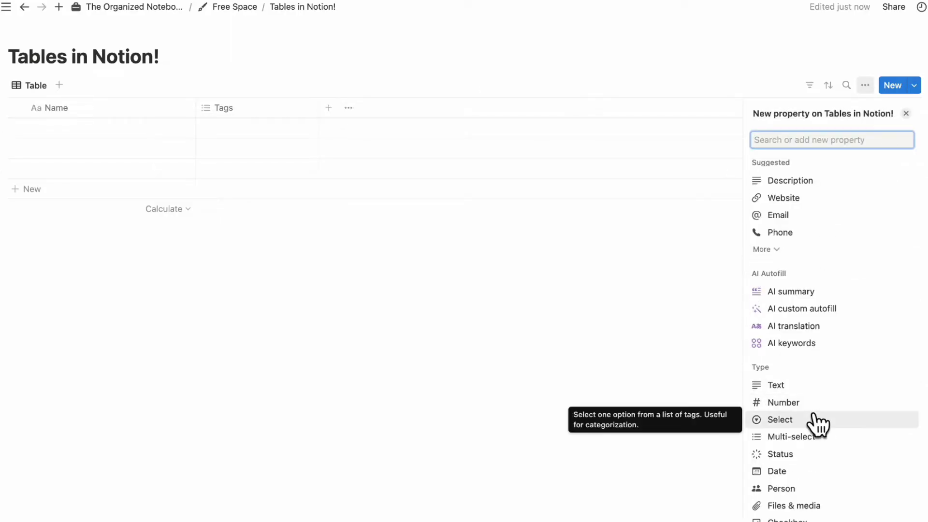
{"action": "left_click", "coordinate": [819, 409]}
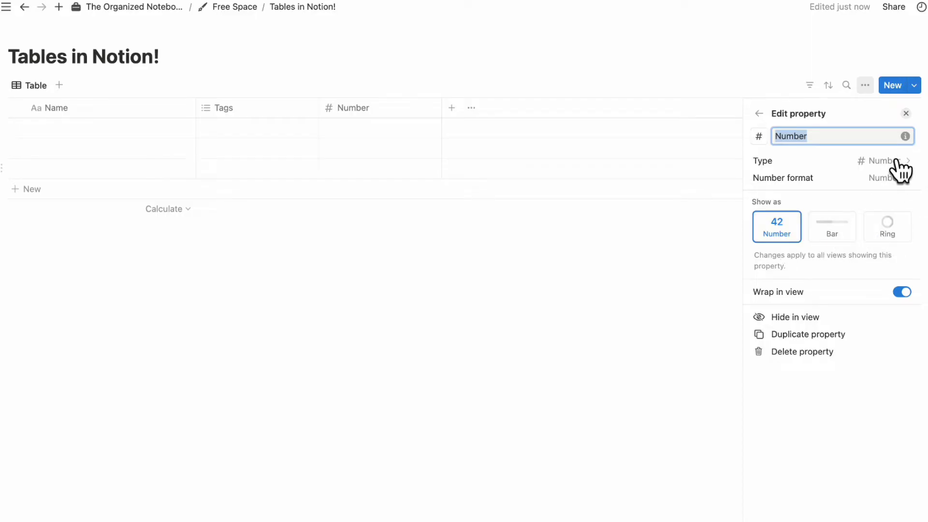
{"action": "left_click", "coordinate": [509, 168]}
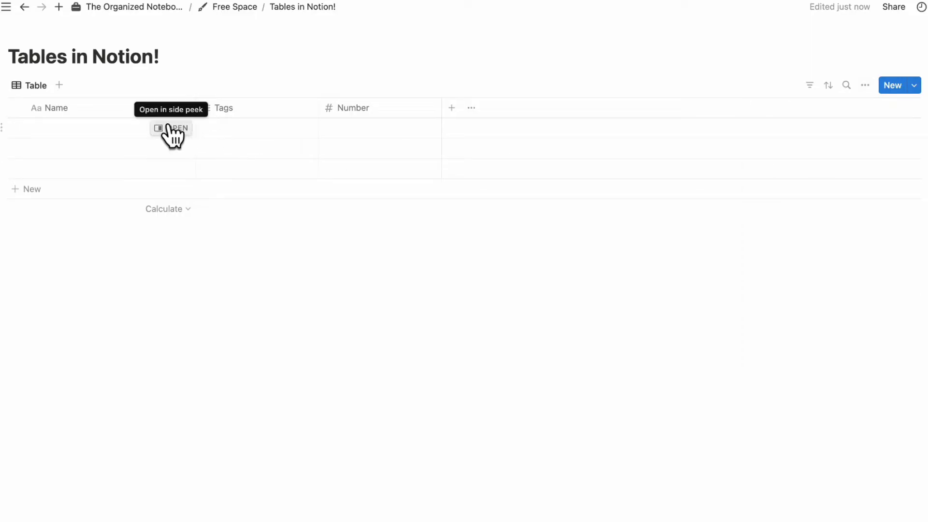
Examine the property types that can be added from the first row's page, and close the page.
{"action": "left_click", "coordinate": [177, 129]}
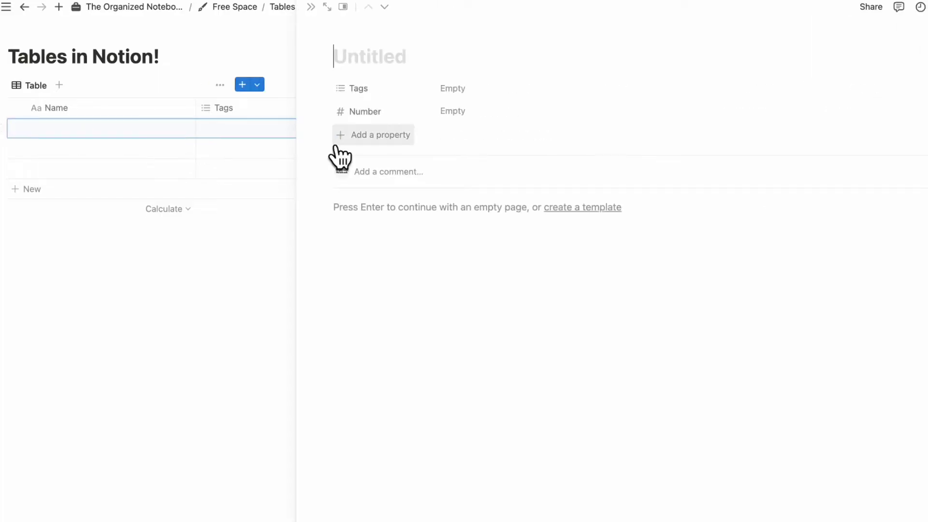
{"action": "left_click", "coordinate": [381, 137]}
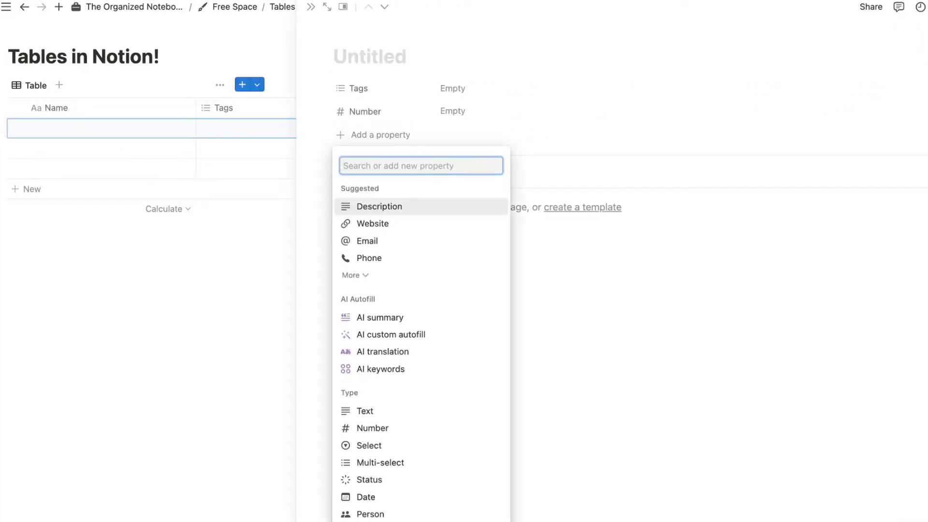
{"action": "scroll", "coordinate": [396, 283], "scroll_direction": "down", "scroll_amount": 6}
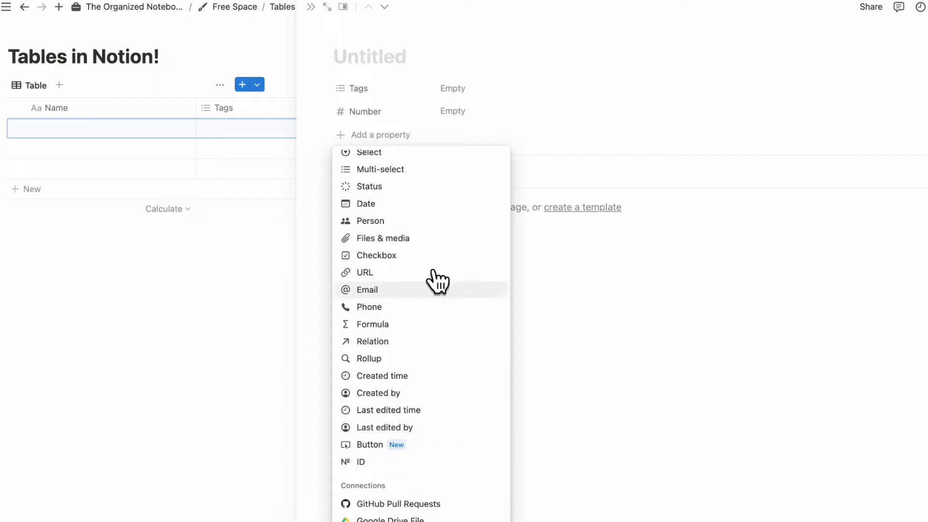
{"action": "left_click", "coordinate": [310, 8]}
{"action": "left_click", "coordinate": [310, 8]}
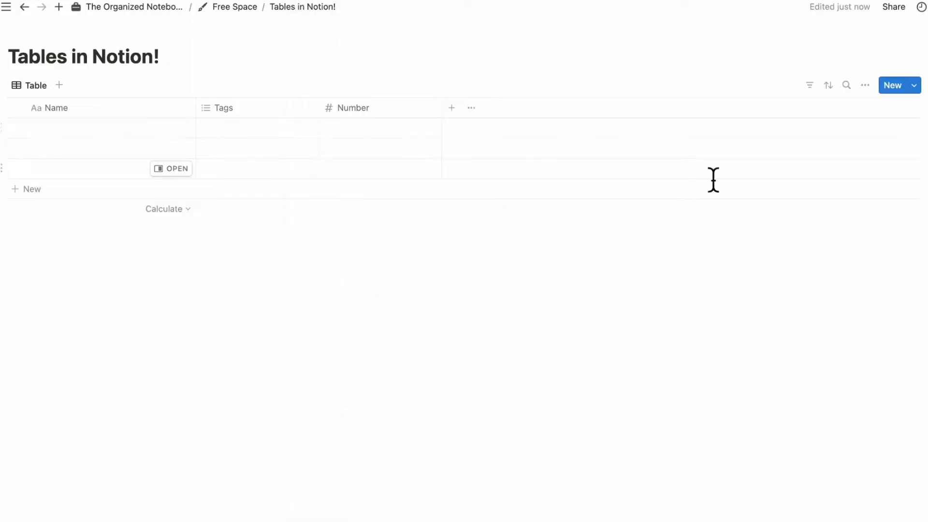
Examine the property types that can be added from the table's view options, and close the options.
{"action": "left_click", "coordinate": [865, 86]}
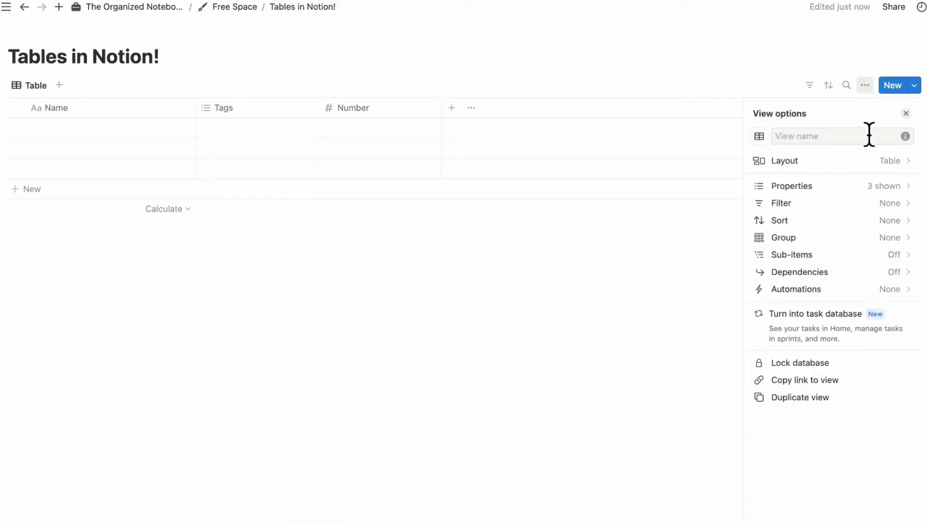
{"action": "left_click", "coordinate": [842, 189]}
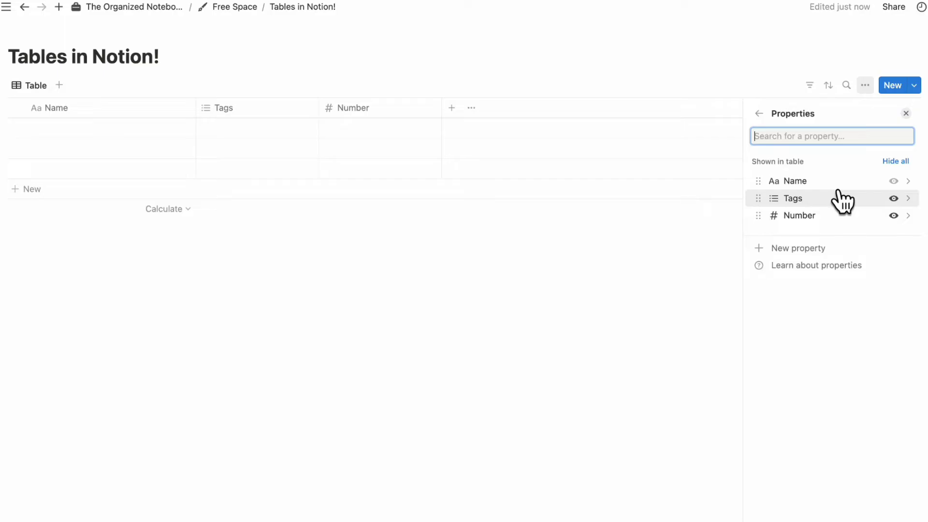
{"action": "left_click", "coordinate": [796, 250]}
{"action": "scroll", "coordinate": [828, 390], "scroll_direction": "down", "scroll_amount": 5}
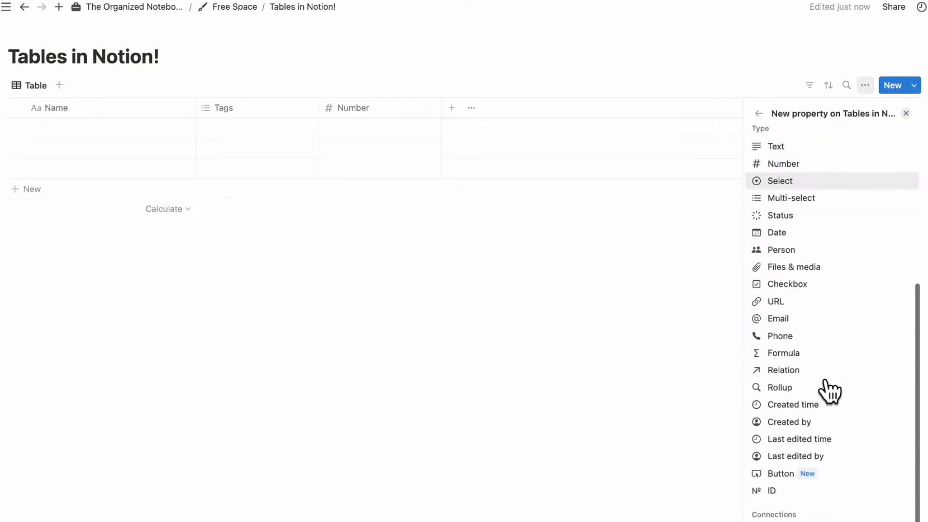
{"action": "scroll", "coordinate": [832, 343], "scroll_direction": "up", "scroll_amount": 2}
{"action": "left_click", "coordinate": [462, 255]}
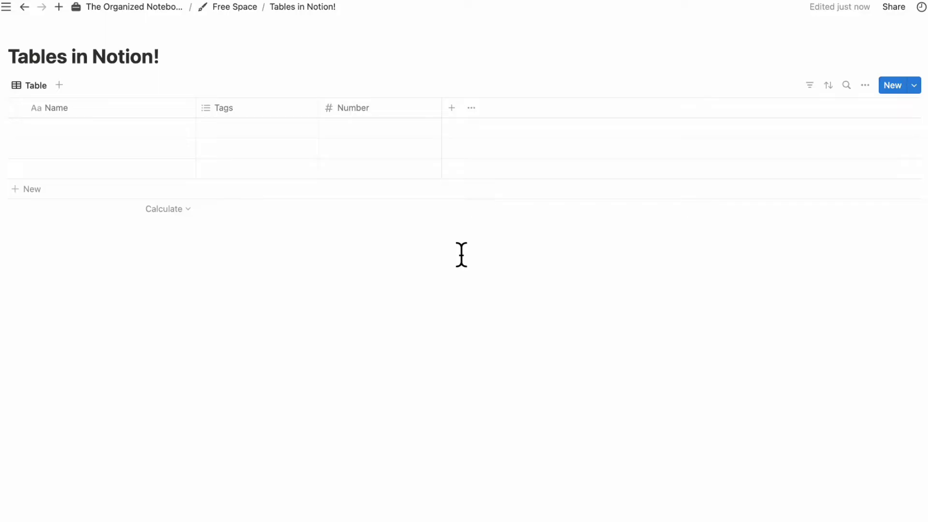
Hide the Number column in the table view.
{"action": "left_click", "coordinate": [393, 110]}
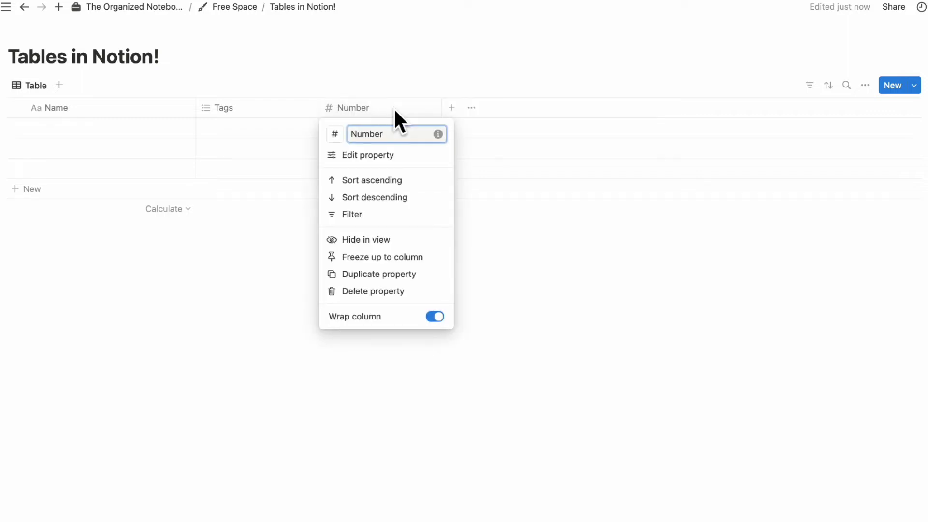
{"action": "left_click", "coordinate": [382, 242]}
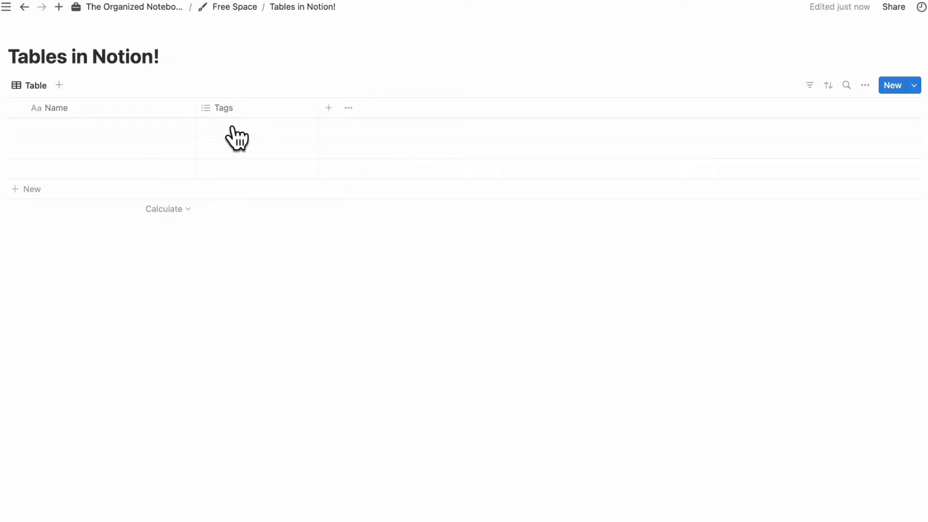
Examine the visibility options for the Number property on the first row's page, keeping Always show, and close the page.
{"action": "mouse_move", "coordinate": [177, 133]}
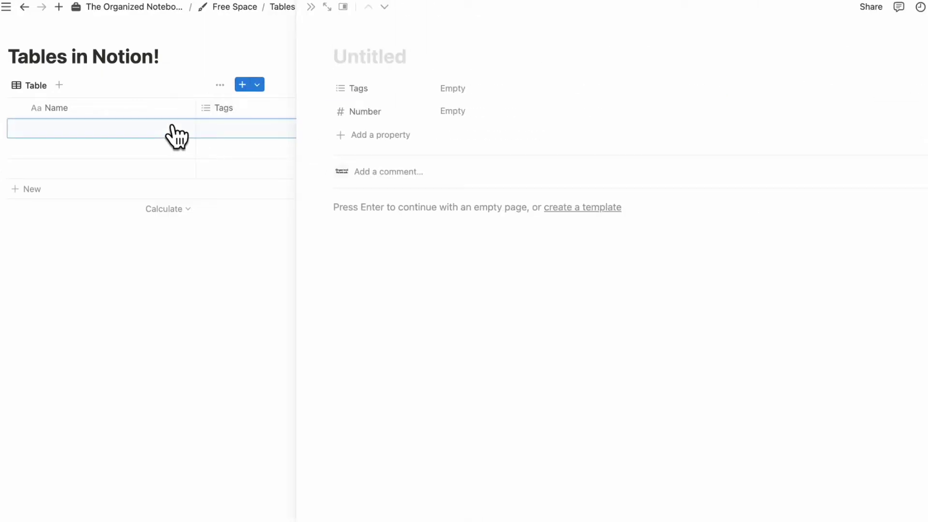
{"action": "left_click", "coordinate": [409, 118]}
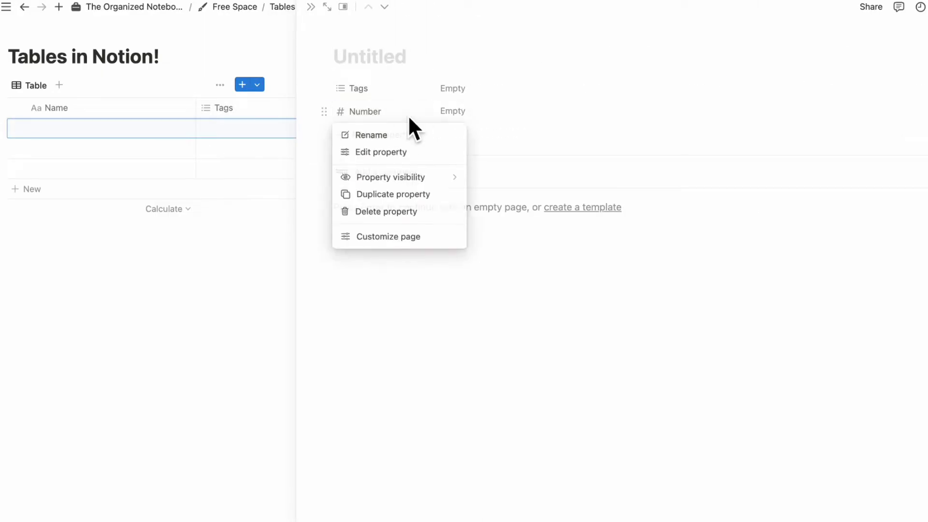
{"action": "mouse_move", "coordinate": [426, 177]}
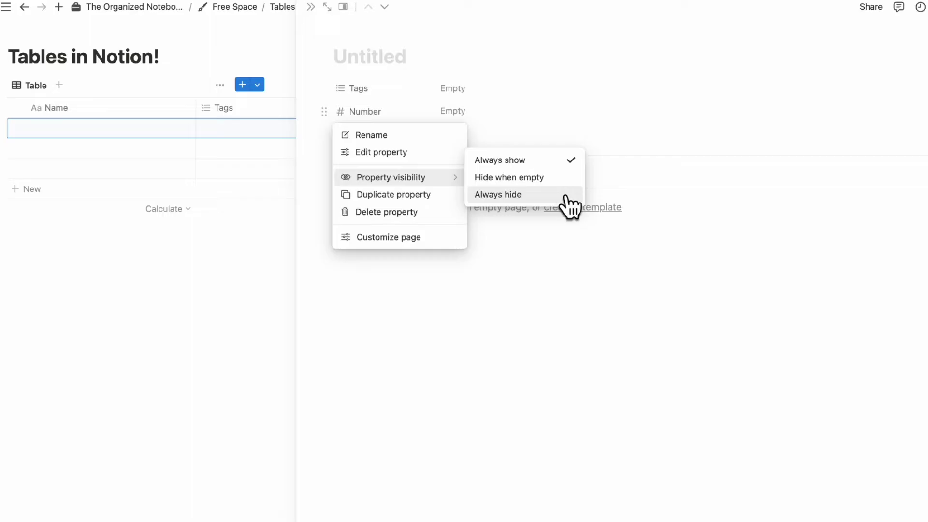
{"action": "left_click", "coordinate": [532, 135]}
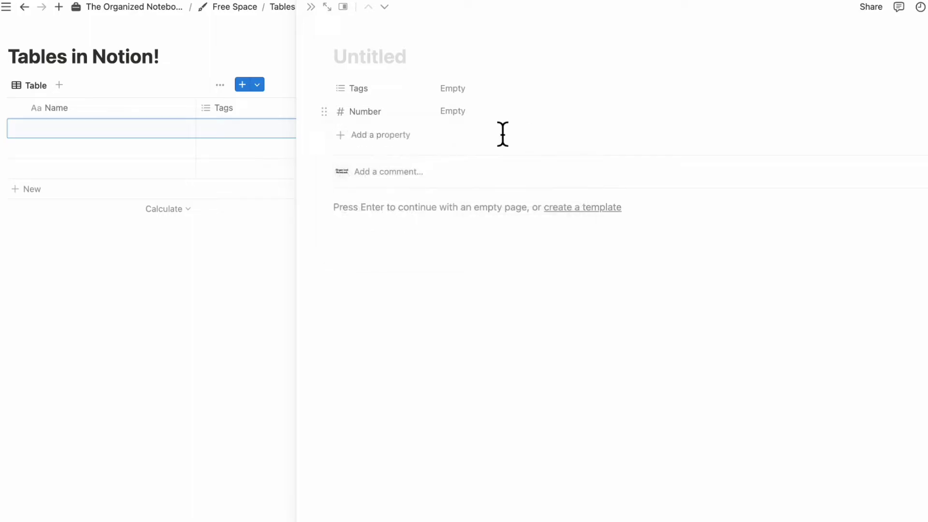
{"action": "left_click", "coordinate": [311, 8]}
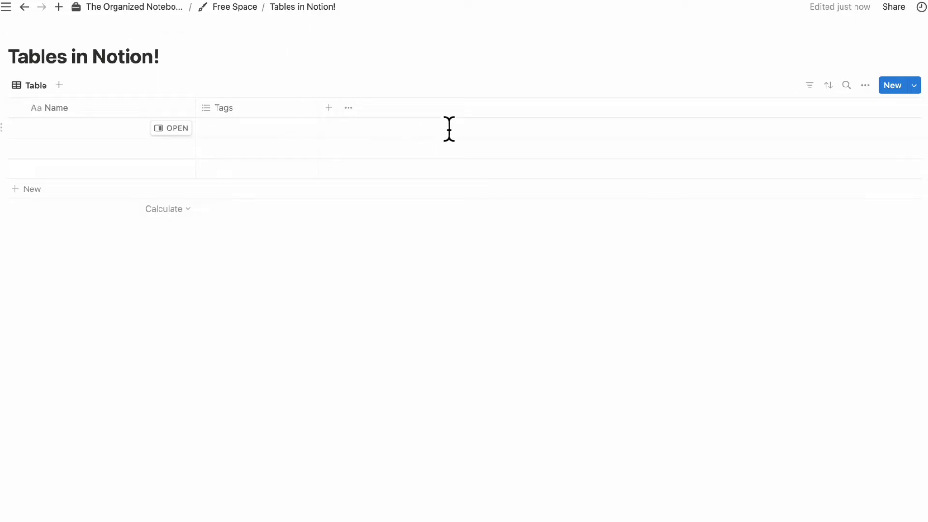
Add a second Number property as a new column in the table.
{"action": "left_click", "coordinate": [329, 107]}
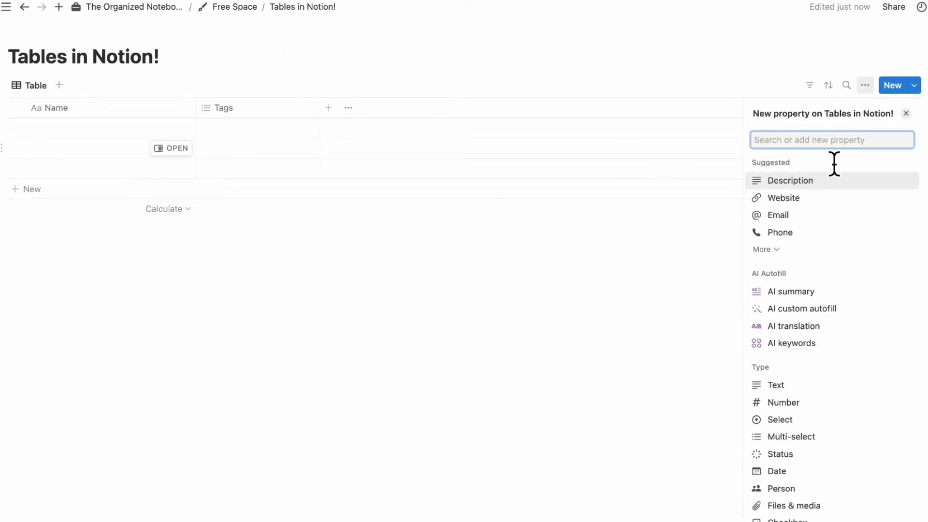
{"action": "type", "text": "num"}
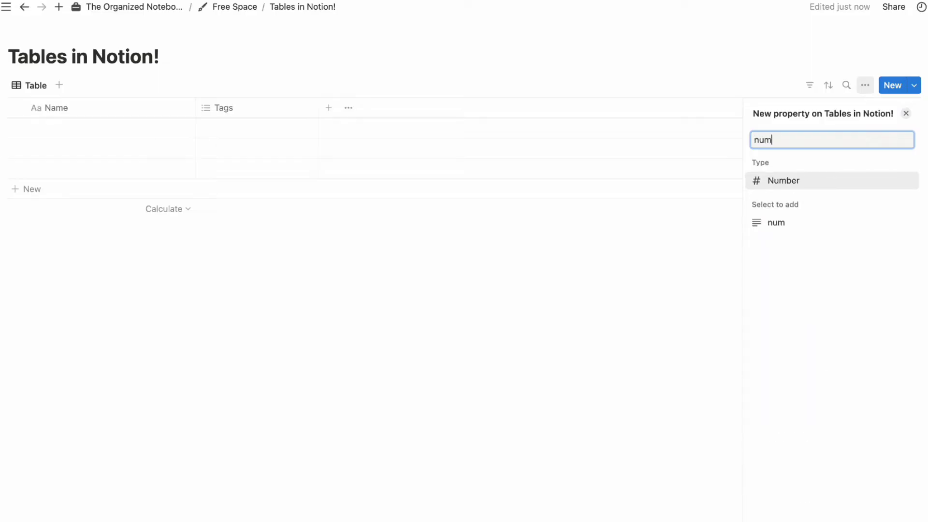
{"action": "left_click", "coordinate": [815, 182]}
{"action": "left_click", "coordinate": [924, 122]}
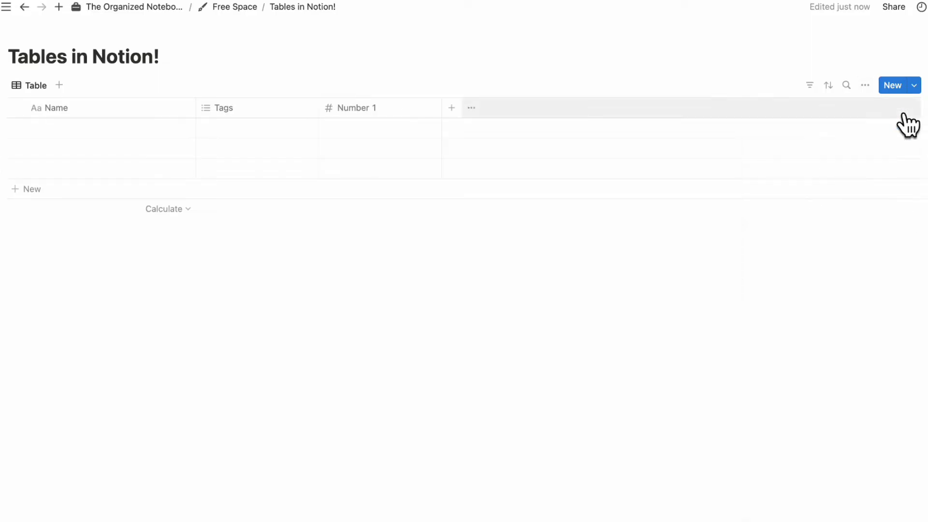
Duplicate the Number 1 property repeatedly to create four more number columns.
{"action": "left_click", "coordinate": [418, 112]}
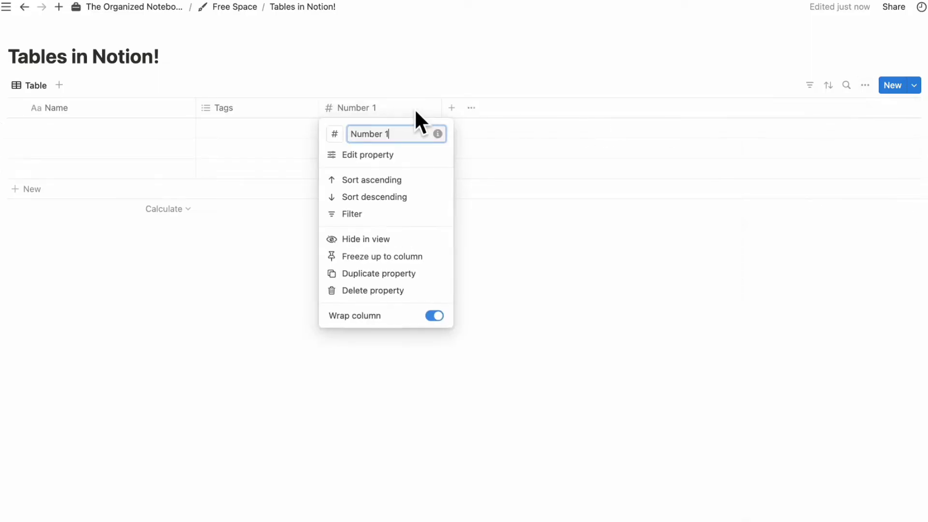
{"action": "left_click", "coordinate": [411, 275]}
{"action": "left_click", "coordinate": [498, 106]}
{"action": "left_click", "coordinate": [507, 274]}
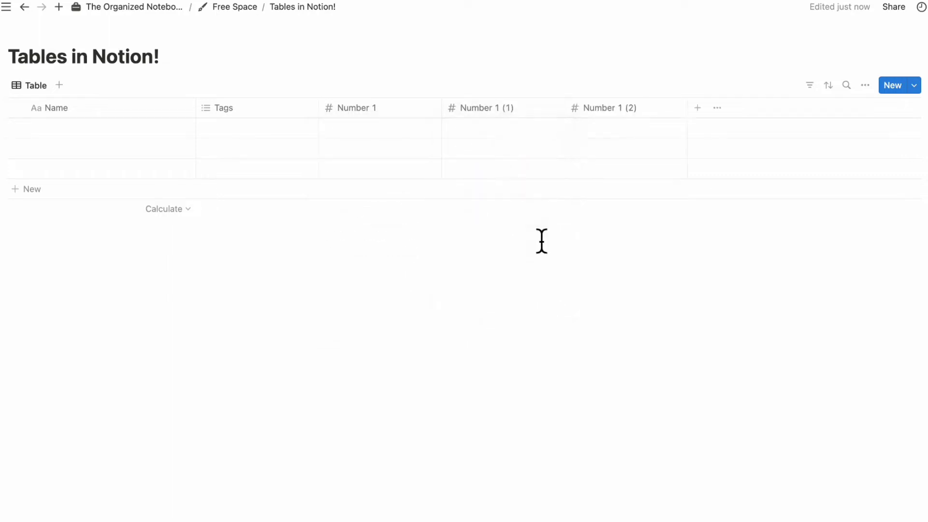
{"action": "left_click", "coordinate": [629, 108]}
{"action": "left_click", "coordinate": [657, 275]}
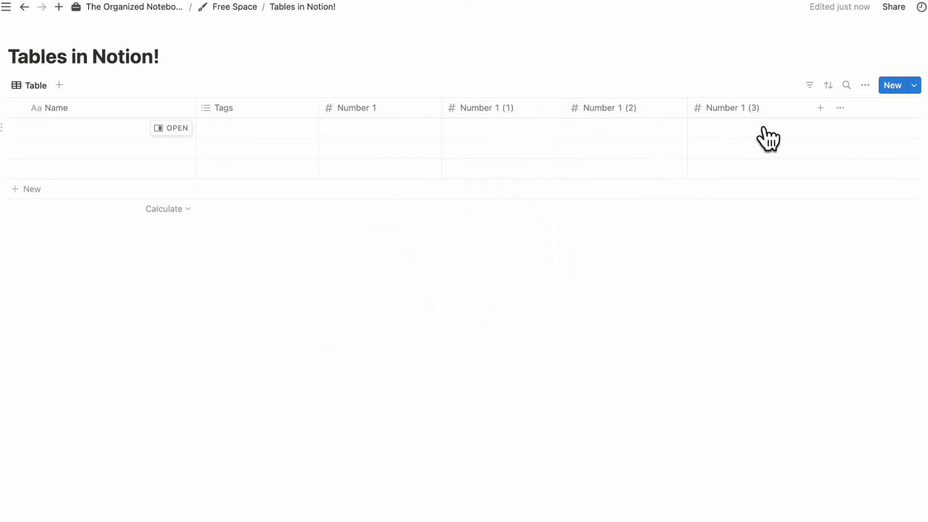
{"action": "left_click", "coordinate": [773, 109]}
{"action": "left_click", "coordinate": [773, 270]}
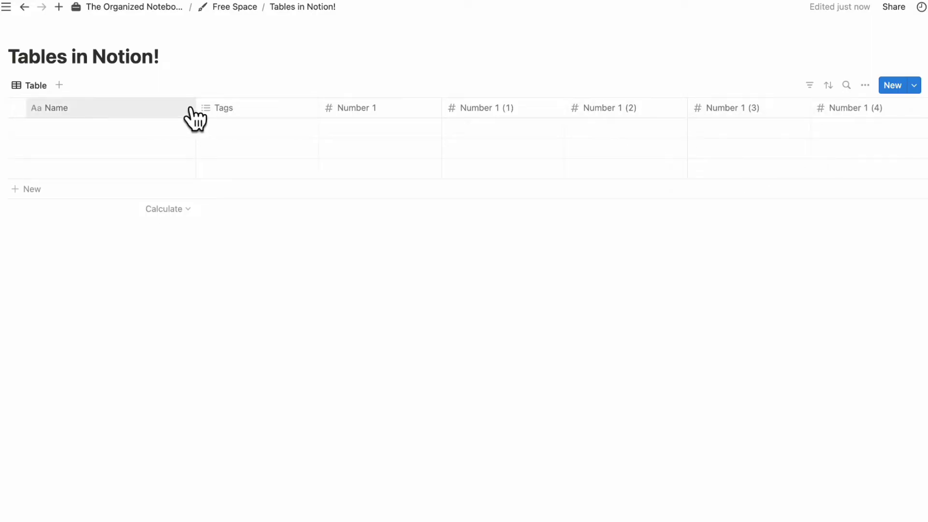
Freeze the table's columns up to the Name column.
{"action": "left_click", "coordinate": [145, 119]}
{"action": "left_click", "coordinate": [141, 241]}
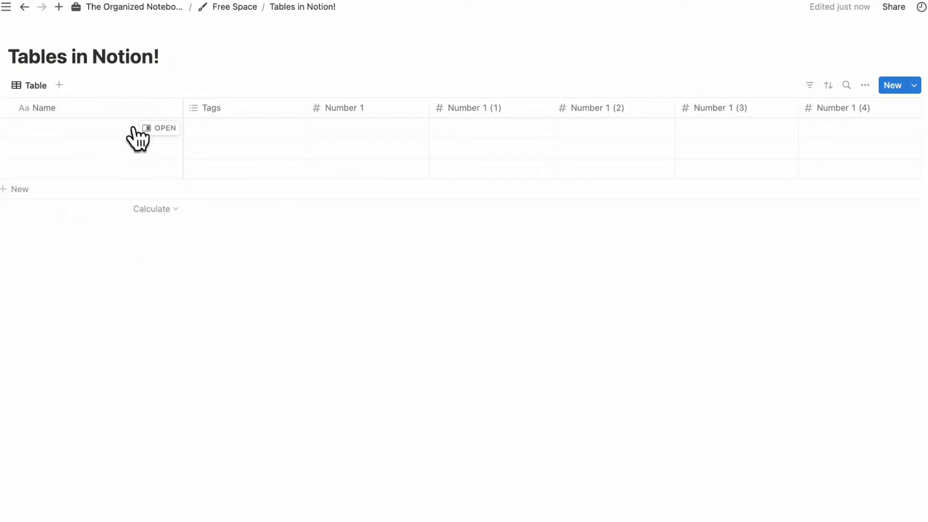
Add another Number property at the end of the table and check the frozen Name column across the table's width.
{"action": "left_click", "coordinate": [925, 116]}
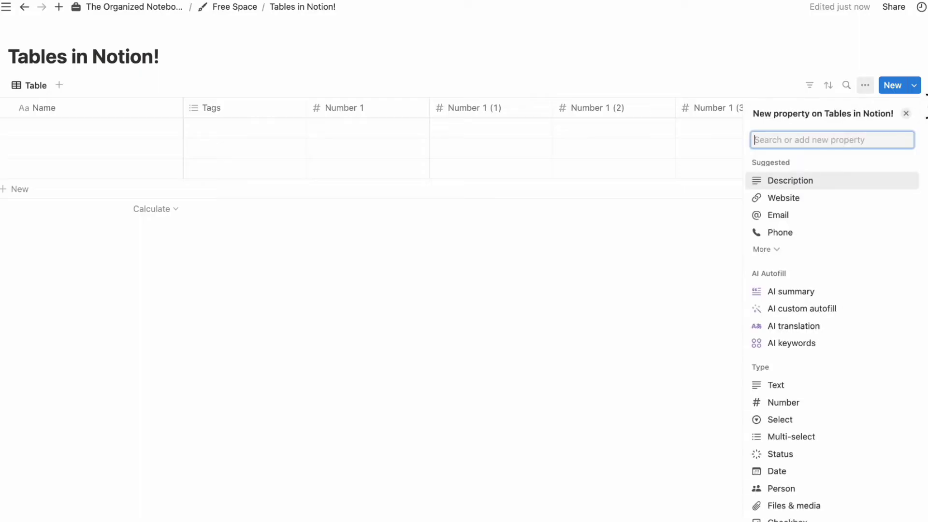
{"action": "type", "text": "num"}
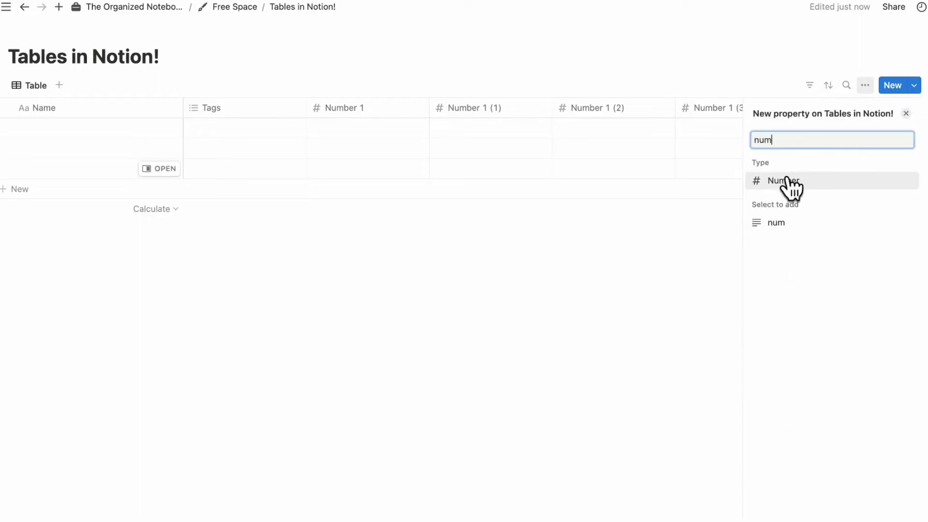
{"action": "left_click", "coordinate": [784, 182]}
{"action": "left_click", "coordinate": [907, 113]}
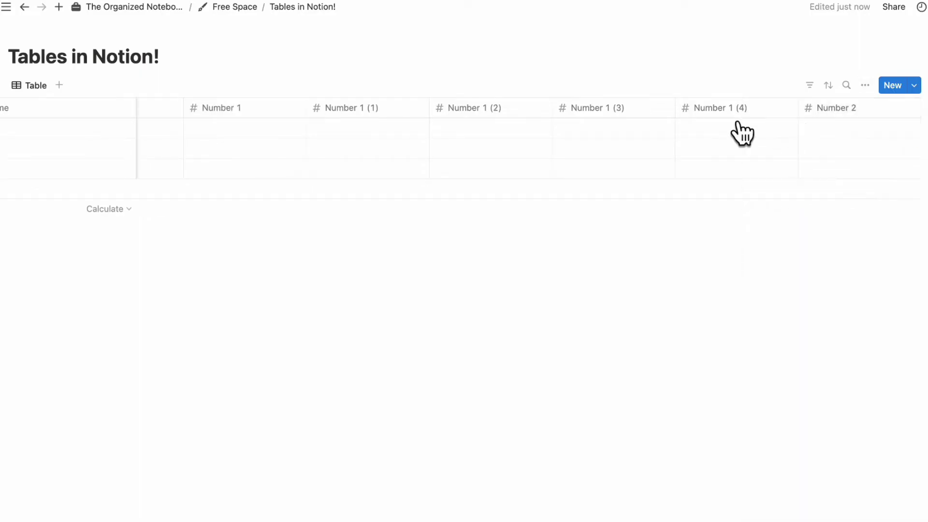
{"action": "scroll", "coordinate": [721, 137], "scroll_direction": "left", "scroll_amount": 3}
{"action": "scroll", "coordinate": [721, 137], "scroll_direction": "right", "scroll_amount": 3}
{"action": "scroll", "coordinate": [697, 136], "scroll_direction": "left", "scroll_amount": 3}
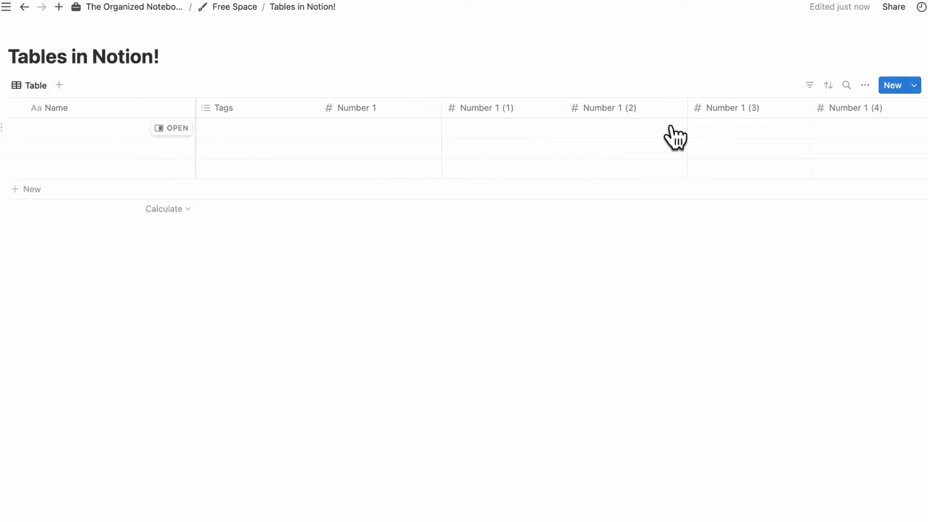
{"action": "left_click", "coordinate": [64, 136]}
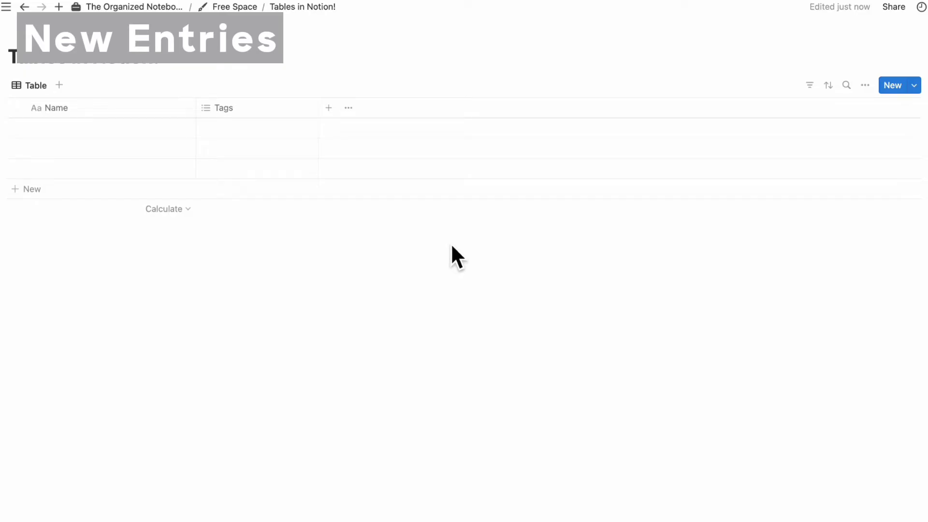
Add empty entries at the end of the table and one at its start, closing the page that opens.
{"action": "left_click", "coordinate": [48, 189]}
{"action": "key", "text": "Escape"}
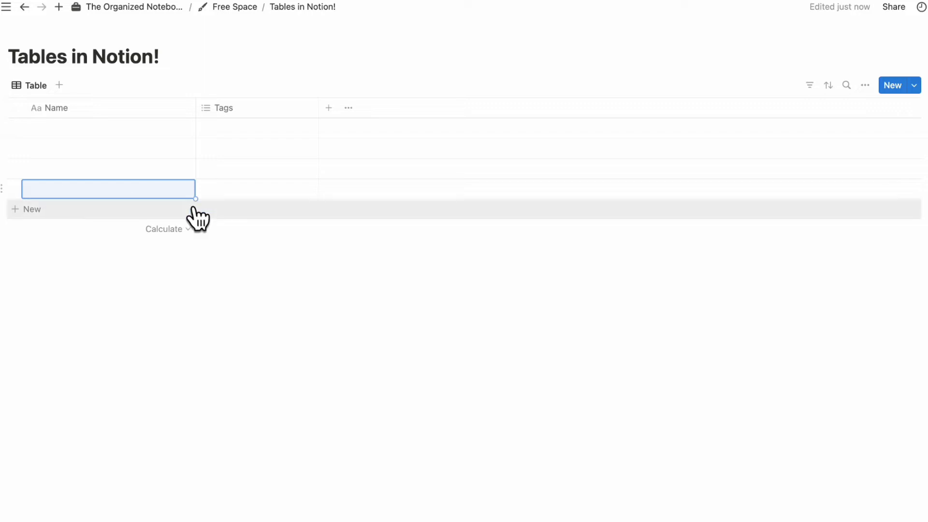
{"action": "left_click", "coordinate": [893, 86]}
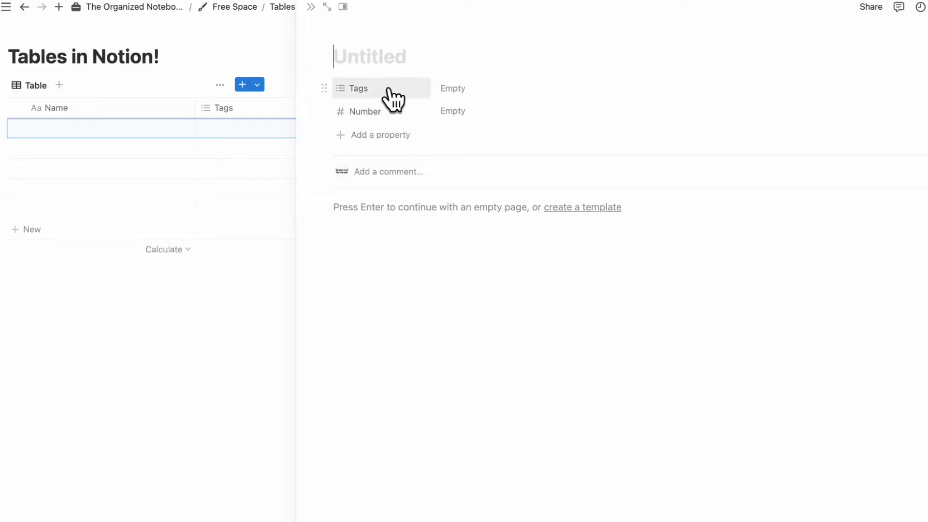
{"action": "left_click", "coordinate": [311, 7]}
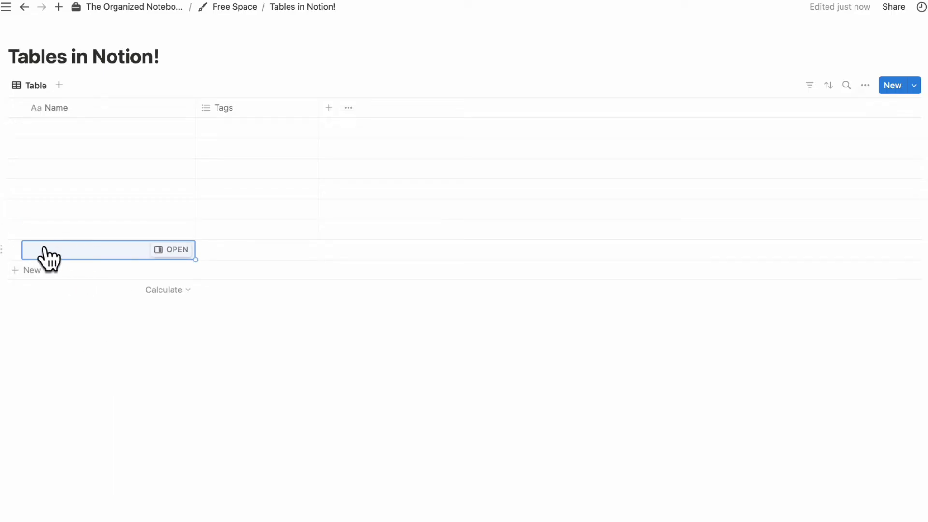
{"action": "left_click", "coordinate": [574, 373]}
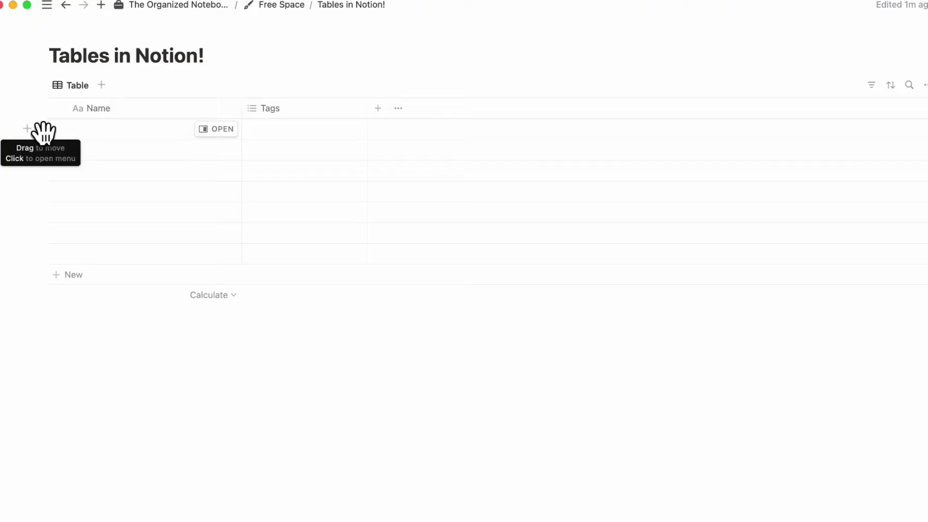
Examine the actions available for the first row, including its property editing options, and close the list.
{"action": "left_click", "coordinate": [39, 128]}
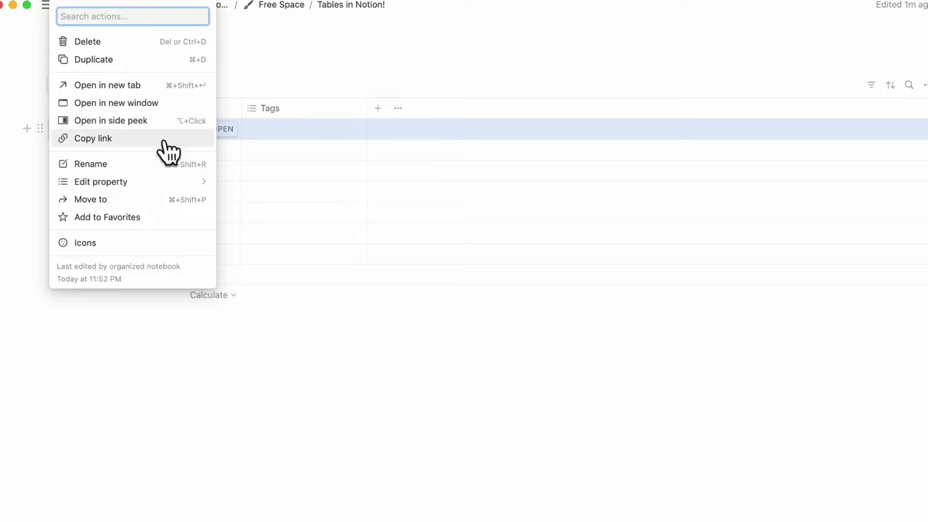
{"action": "mouse_move", "coordinate": [163, 183]}
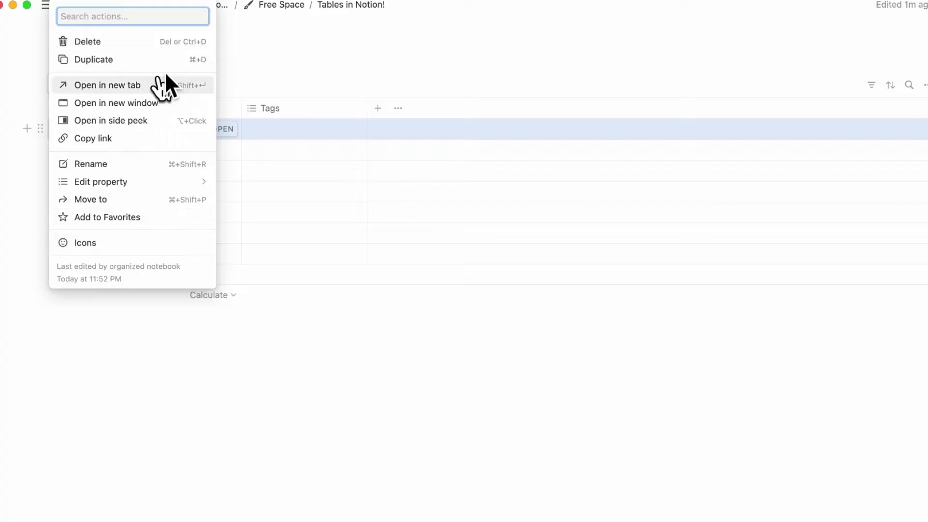
{"action": "left_click", "coordinate": [38, 149]}
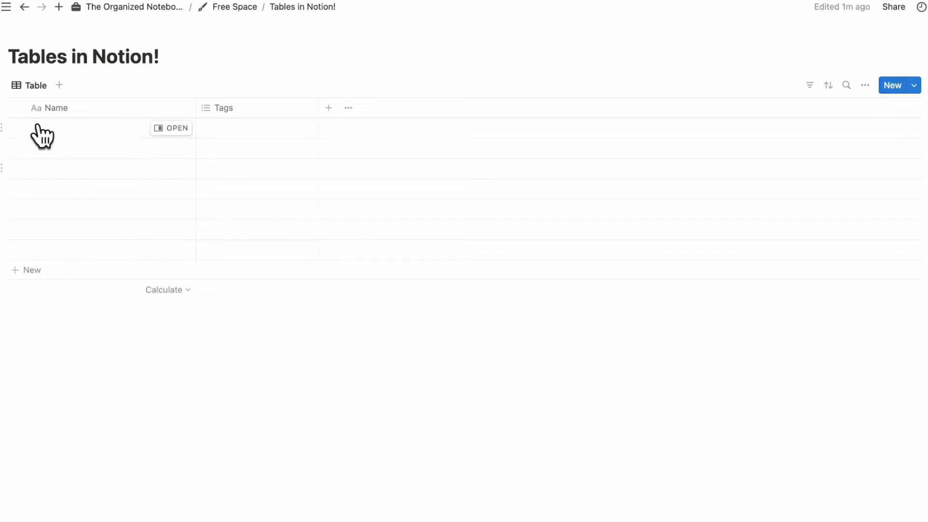
Select all rows of the table, set their Name to "page 1" in one bulk edit, and clear the selection.
{"action": "left_click", "coordinate": [15, 107]}
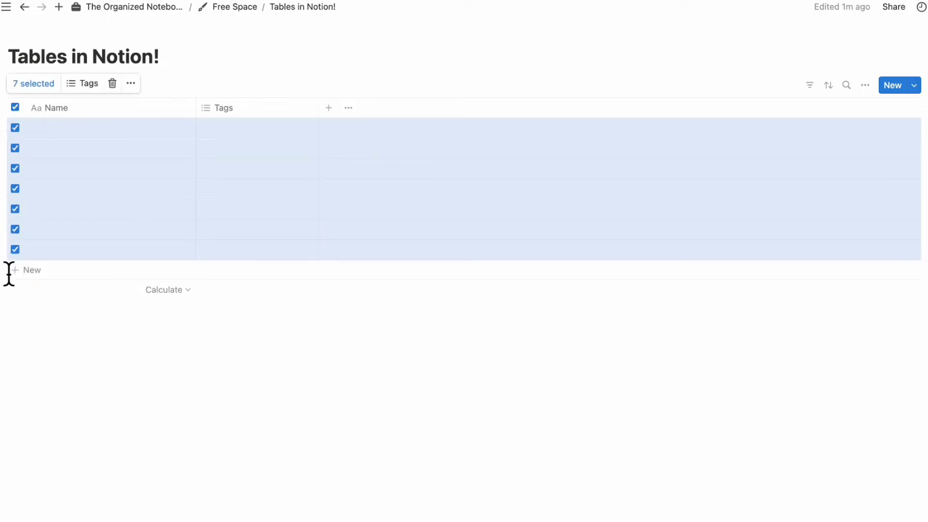
{"action": "left_click", "coordinate": [97, 86]}
{"action": "key", "text": "Escape"}
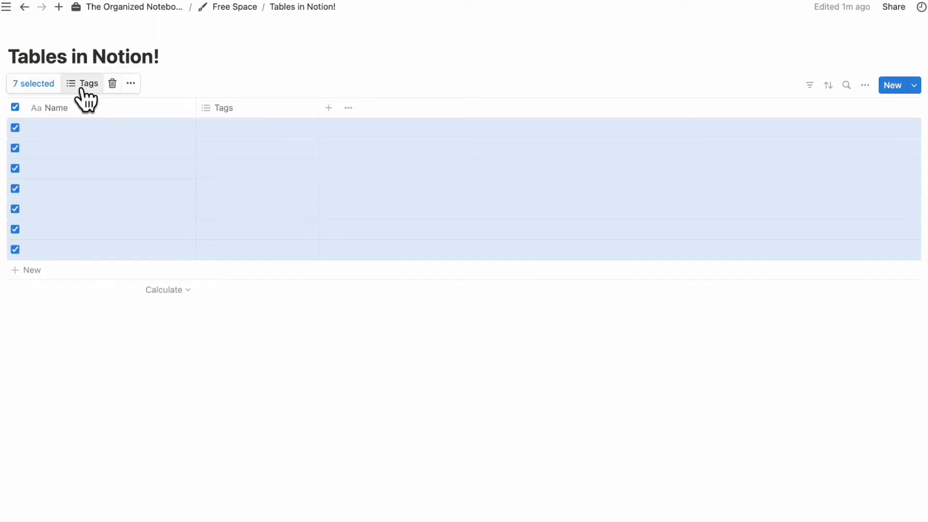
{"action": "left_click", "coordinate": [131, 84]}
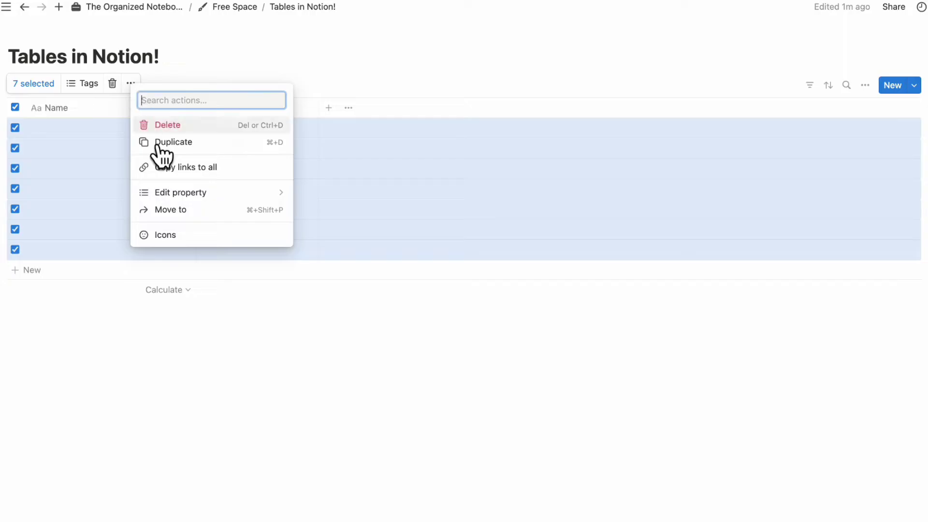
{"action": "mouse_move", "coordinate": [209, 198]}
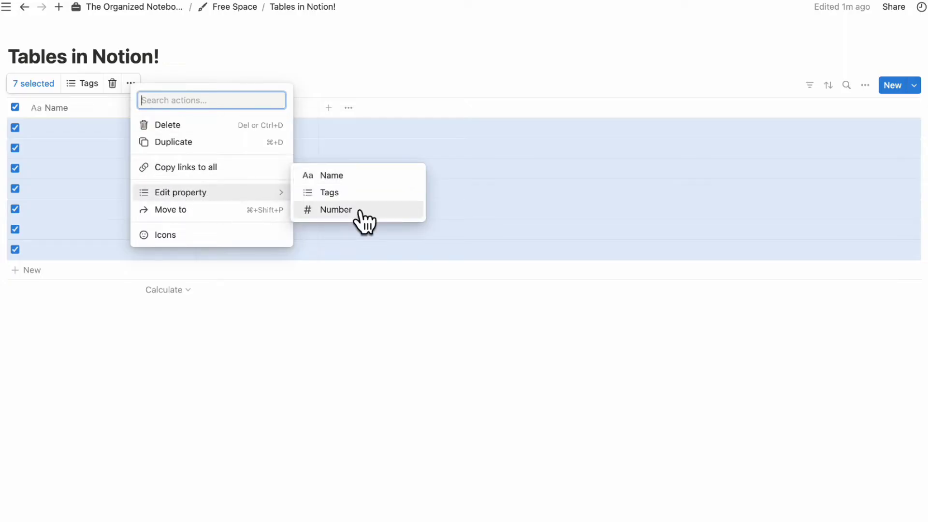
{"action": "left_click", "coordinate": [362, 192]}
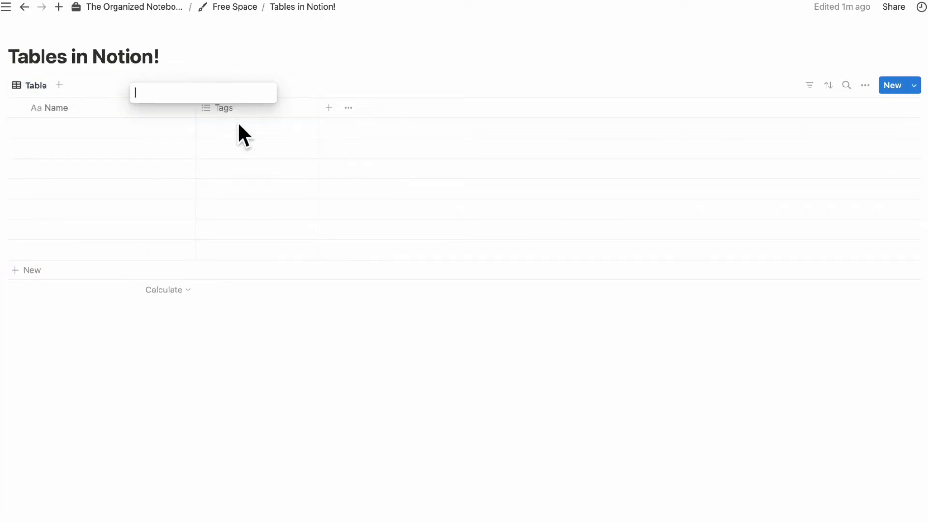
{"action": "type", "text": "page 1"}
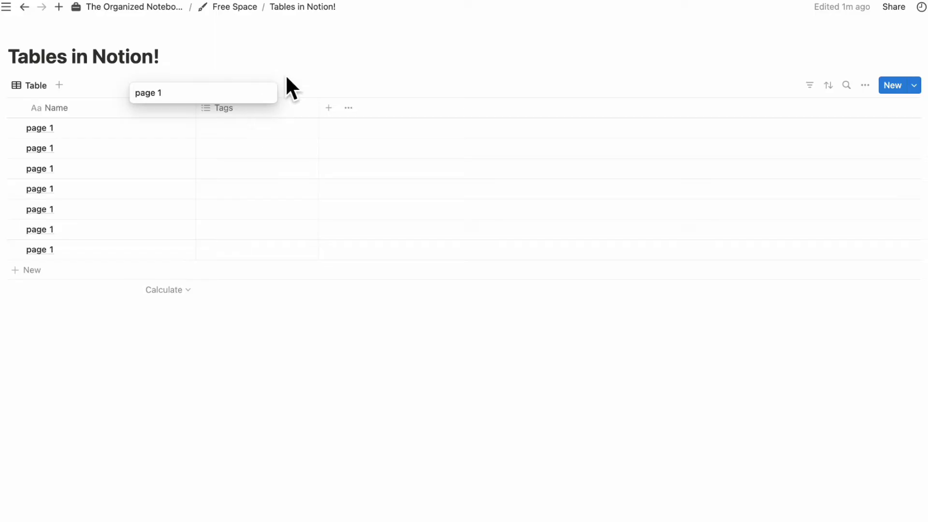
{"action": "key", "text": "Escape"}
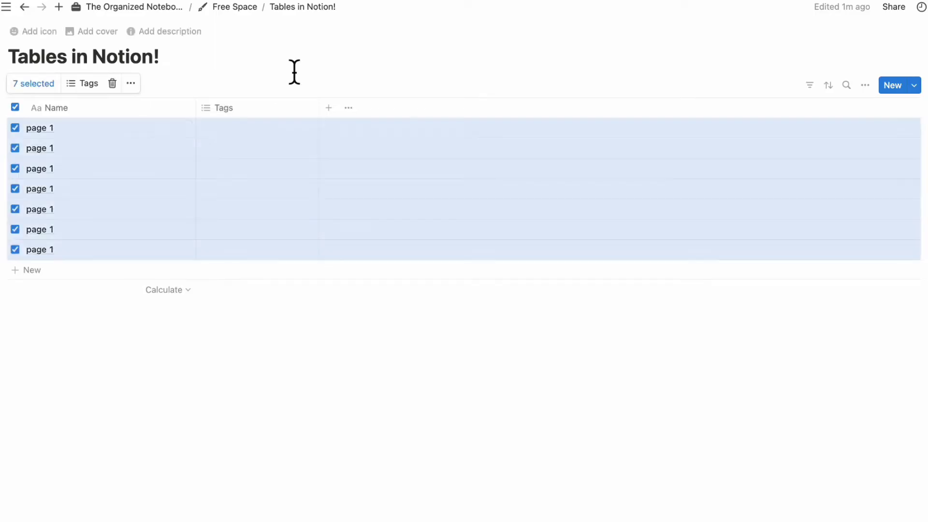
{"action": "left_click", "coordinate": [19, 108]}
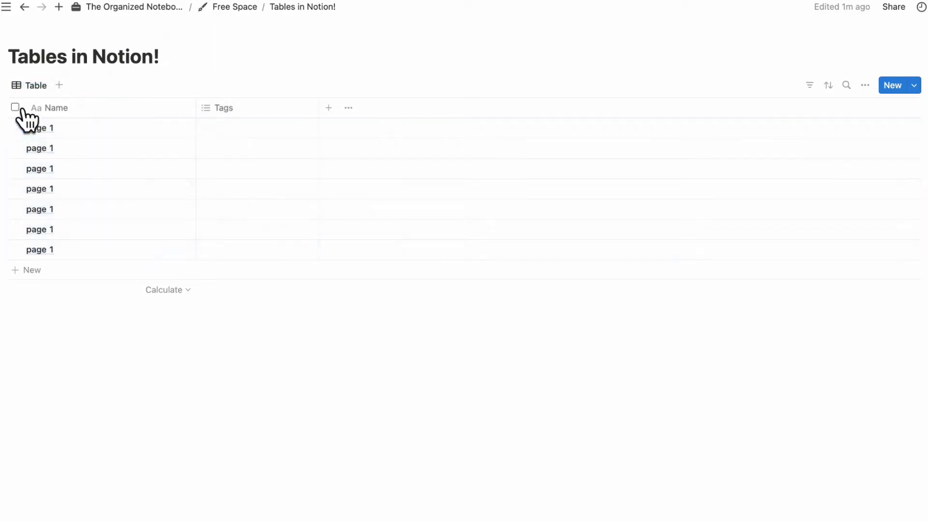
Create the option "Tag" in the first row's Tags cell and fill it down through the last row.
{"action": "left_click", "coordinate": [266, 129]}
{"action": "type", "text": "Tag"}
{"action": "key", "text": "Return"}
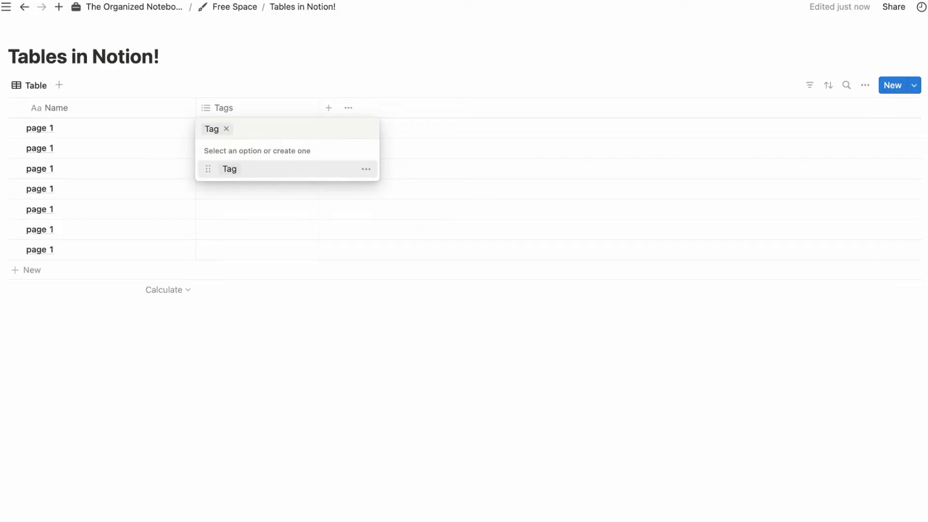
{"action": "key", "text": "Escape"}
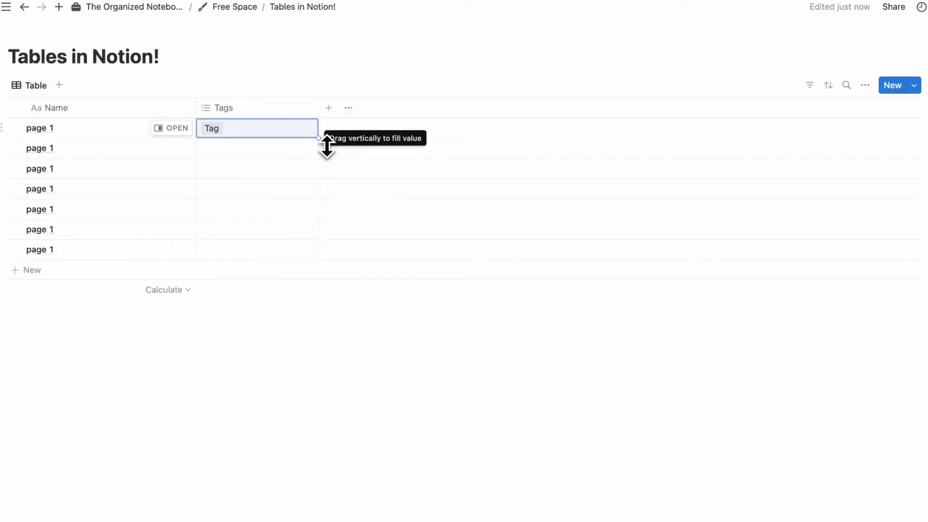
{"action": "left_click_drag", "start_coordinate": [319, 139], "coordinate": [306, 257]}
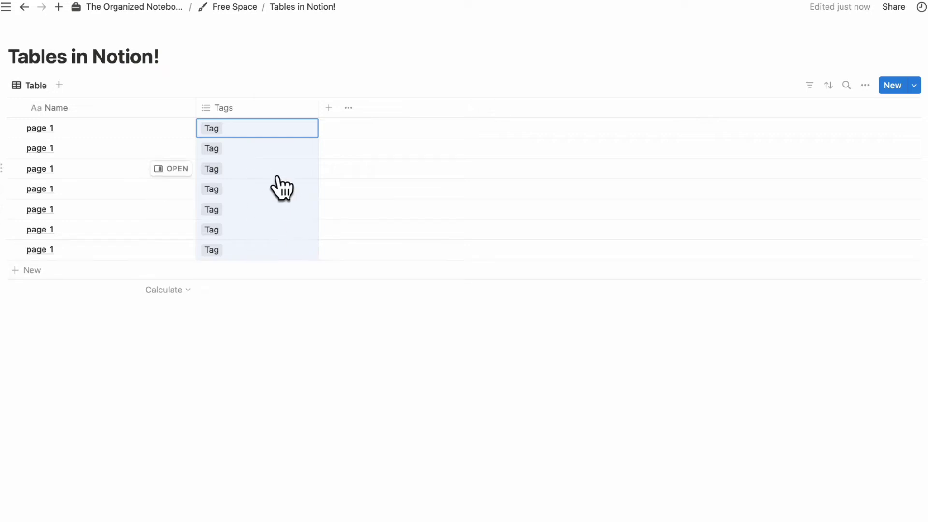
{"action": "left_click", "coordinate": [327, 335]}
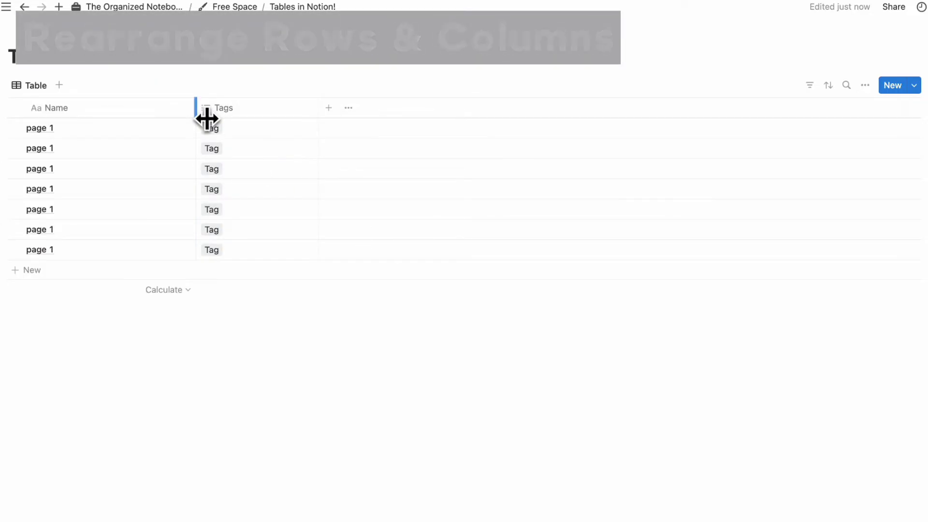
Widen the Name column slightly and try to reposition the first row.
{"action": "mouse_move", "coordinate": [197, 118]}
{"action": "left_mouse_down"}
{"action": "mouse_move", "coordinate": [136, 118]}
{"action": "mouse_move", "coordinate": [326, 127]}
{"action": "mouse_move", "coordinate": [159, 125]}
{"action": "mouse_move", "coordinate": [288, 125]}
{"action": "mouse_move", "coordinate": [175, 126]}
{"action": "mouse_move", "coordinate": [212, 126]}
{"action": "mouse_move", "coordinate": [198, 126]}
{"action": "left_mouse_up"}
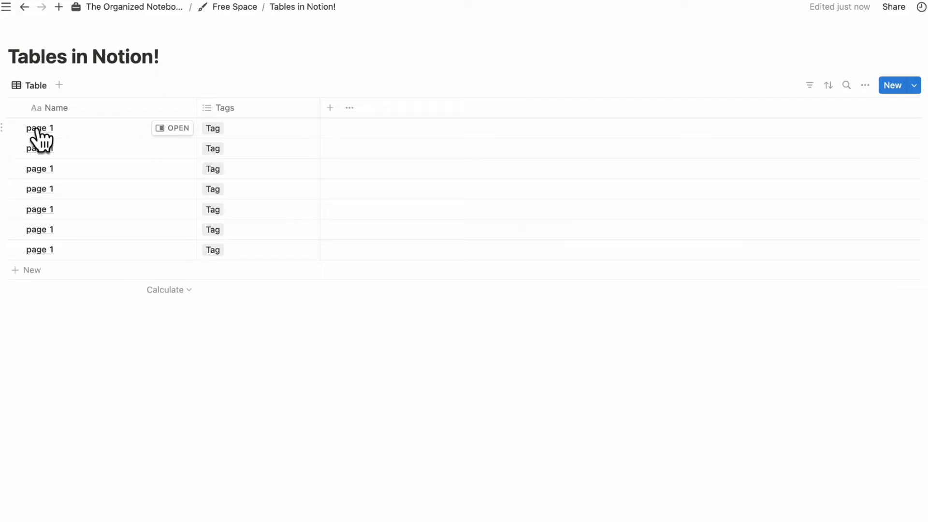
{"action": "mouse_move", "coordinate": [5, 127]}
{"action": "left_mouse_down"}
{"action": "mouse_move", "coordinate": [5, 249]}
{"action": "mouse_move", "coordinate": [5, 131]}
{"action": "left_mouse_up"}
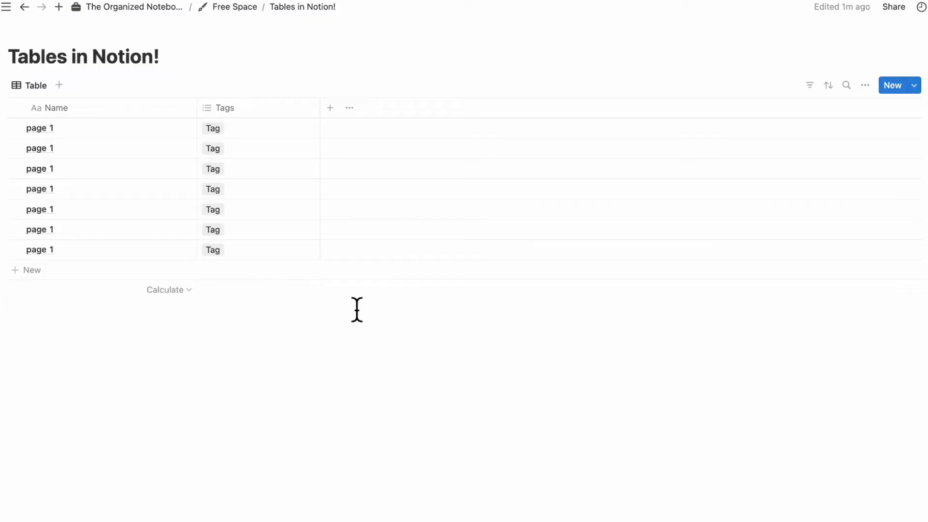
Show the hidden Number property in the table and close the property settings.
{"action": "left_click", "coordinate": [866, 85]}
{"action": "left_click", "coordinate": [864, 186]}
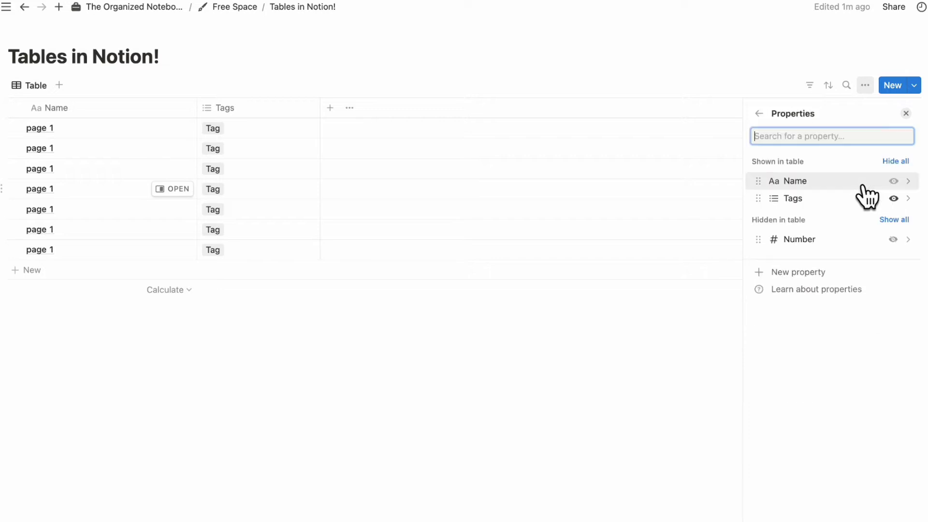
{"action": "left_click", "coordinate": [894, 239]}
{"action": "left_click", "coordinate": [907, 113]}
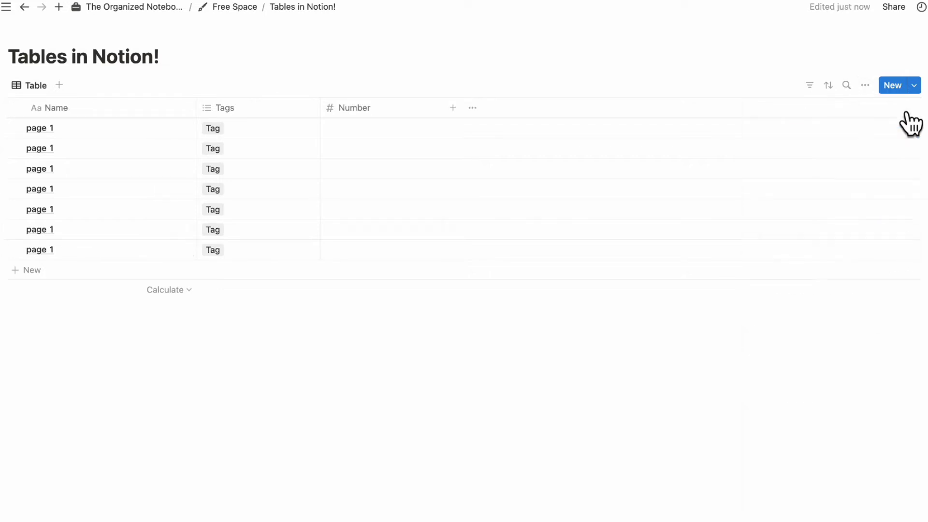
Enter the values 10, 1 and 5 in the Number column for the first three rows.
{"action": "left_click", "coordinate": [387, 135]}
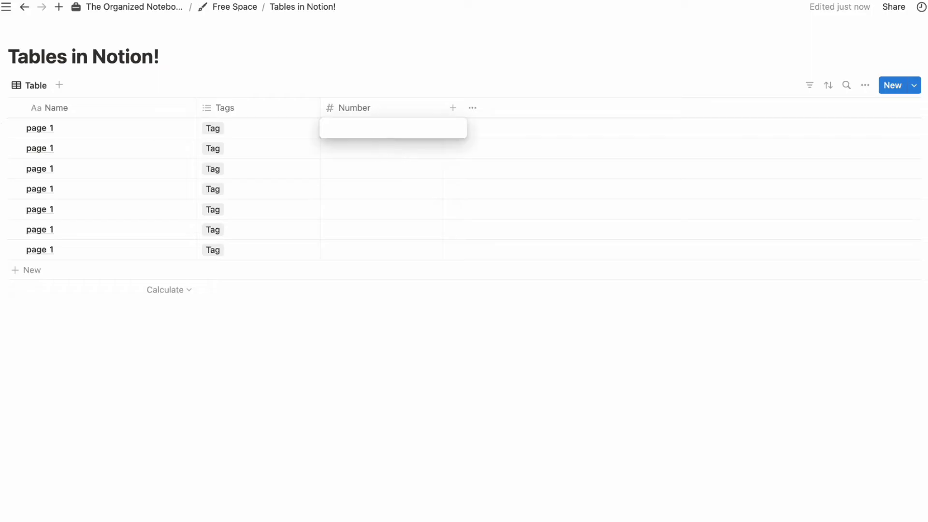
{"action": "type", "text": "10"}
{"action": "key", "text": "Return"}
{"action": "left_click", "coordinate": [411, 150]}
{"action": "type", "text": "1"}
{"action": "key", "text": "Return"}
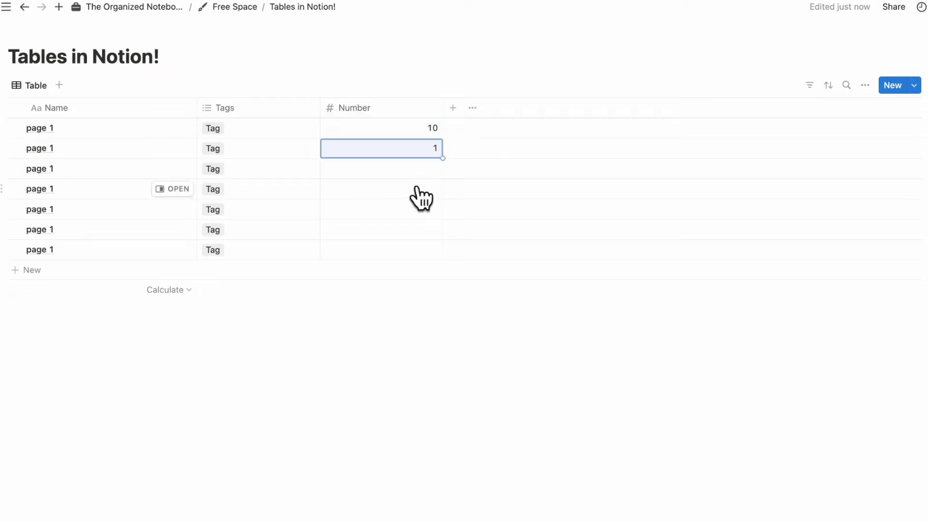
{"action": "left_click", "coordinate": [434, 175]}
{"action": "type", "text": "5"}
{"action": "key", "text": "Return"}
Enter the values 4, 2, 100 and 1 in the Number column for the fourth to seventh rows.
{"action": "left_click", "coordinate": [428, 196]}
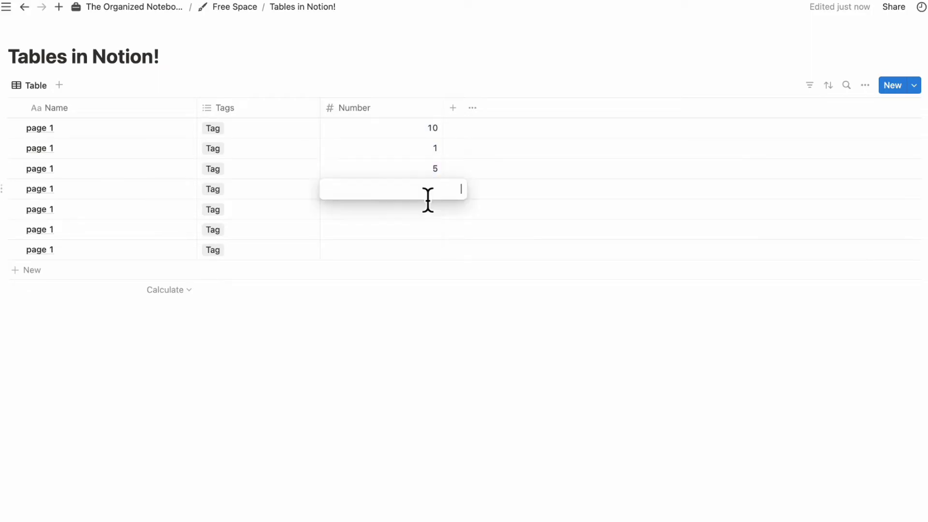
{"action": "type", "text": "4"}
{"action": "key", "text": "Return"}
{"action": "left_click", "coordinate": [419, 217]}
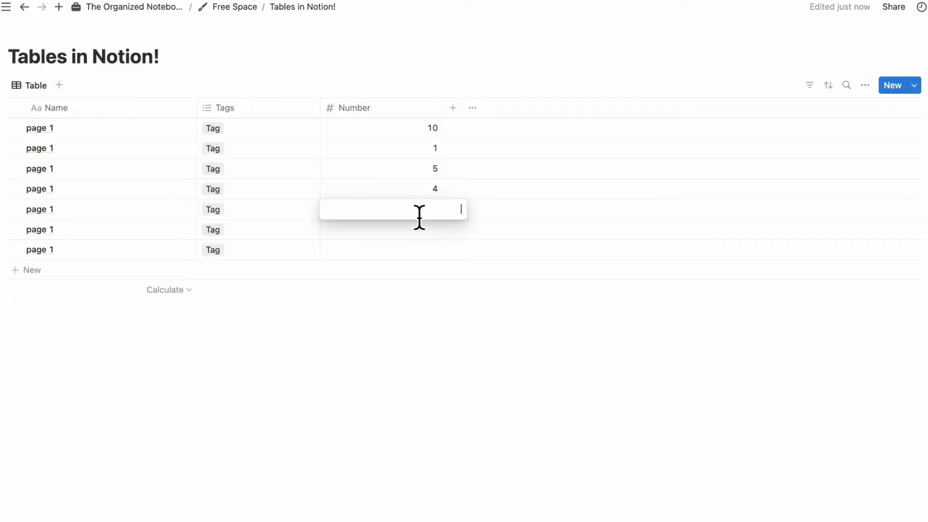
{"action": "type", "text": "2"}
{"action": "key", "text": "Return"}
{"action": "left_click", "coordinate": [421, 230]}
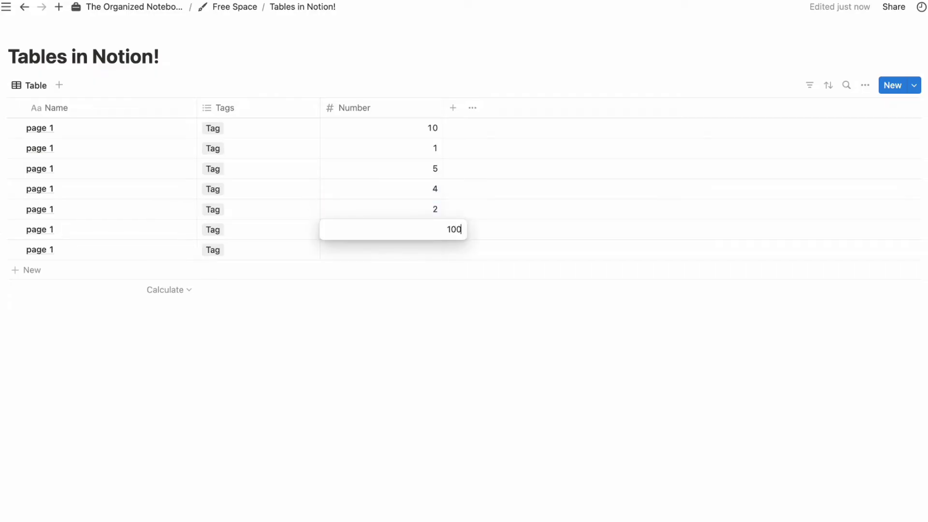
{"action": "type", "text": "100"}
{"action": "key", "text": "Return"}
{"action": "left_click", "coordinate": [422, 255]}
{"action": "key", "text": "Return"}
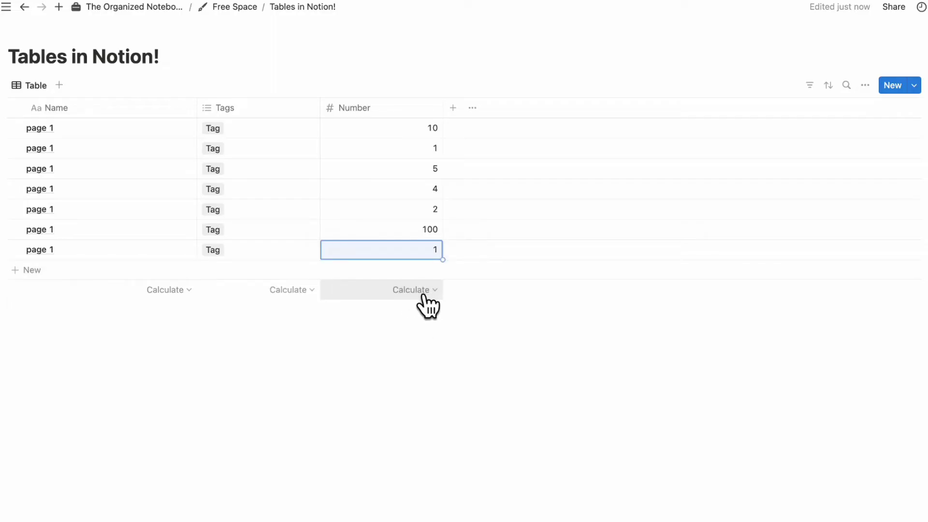
Set the Number column's calculation to Sum and look through the other calculation options.
{"action": "left_click", "coordinate": [426, 292]}
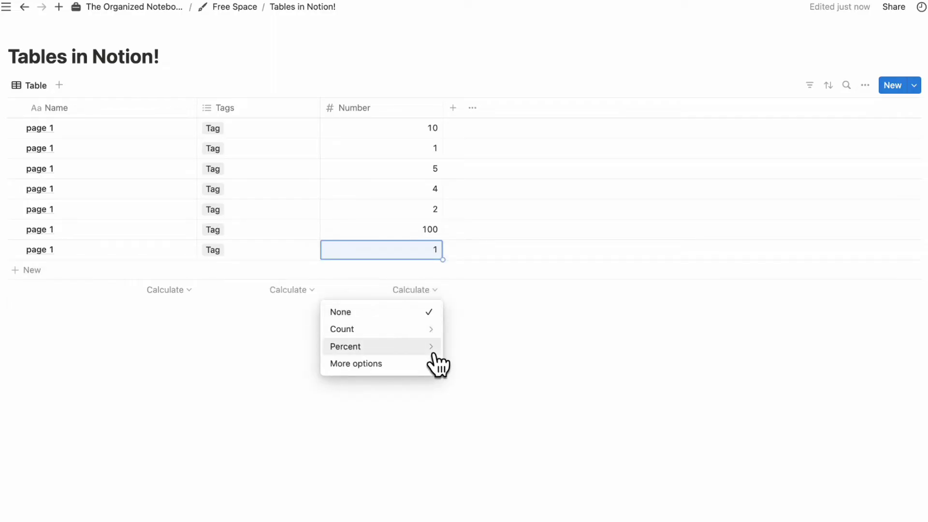
{"action": "mouse_move", "coordinate": [431, 340]}
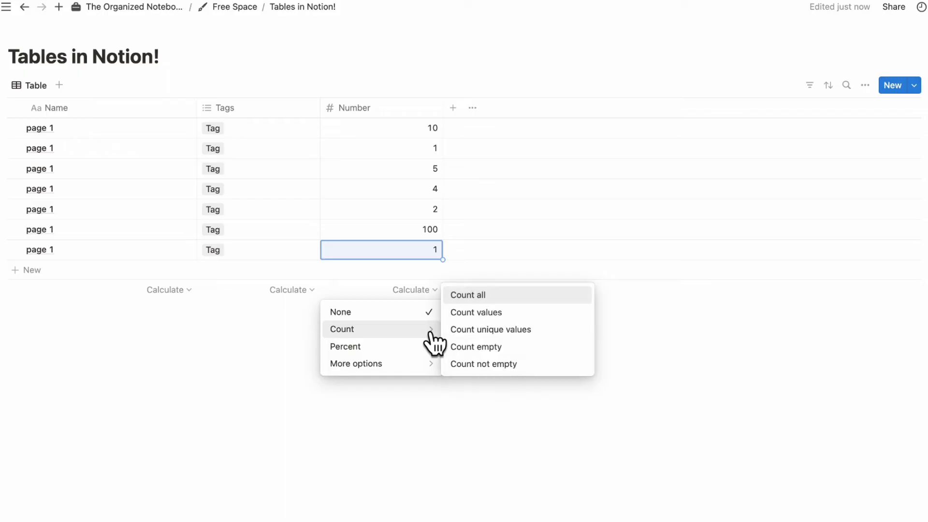
{"action": "mouse_move", "coordinate": [433, 367]}
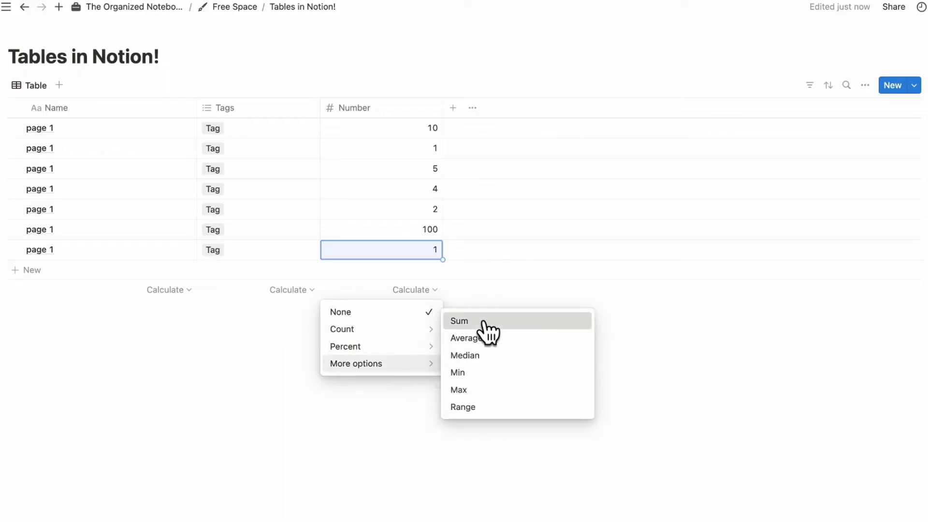
{"action": "left_click", "coordinate": [483, 323]}
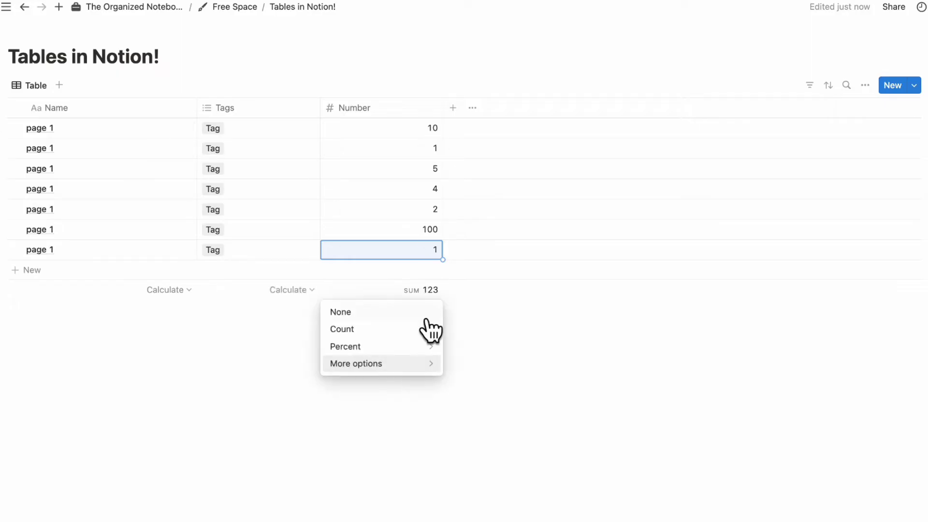
{"action": "mouse_move", "coordinate": [430, 365]}
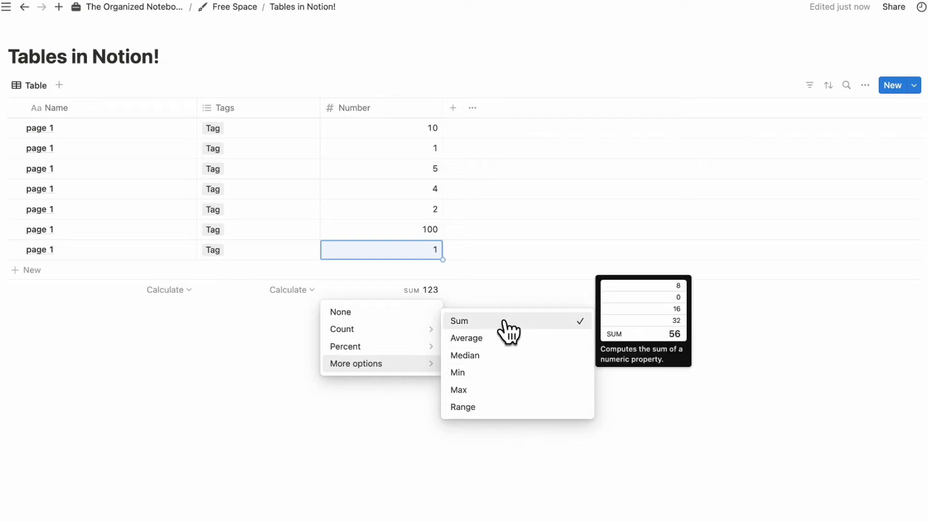
{"action": "mouse_move", "coordinate": [409, 347]}
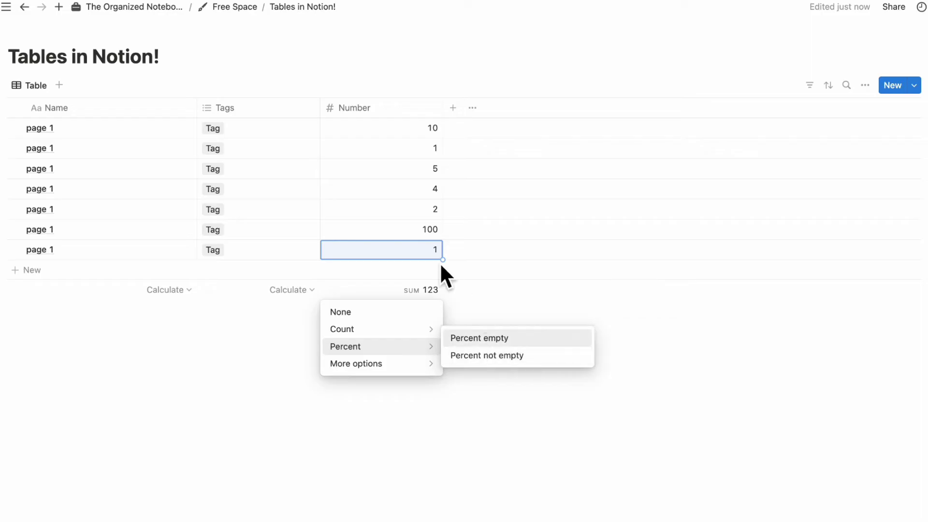
Clear the fifth row's Number value and set the column's calculation to Percent empty.
{"action": "left_click", "coordinate": [426, 208]}
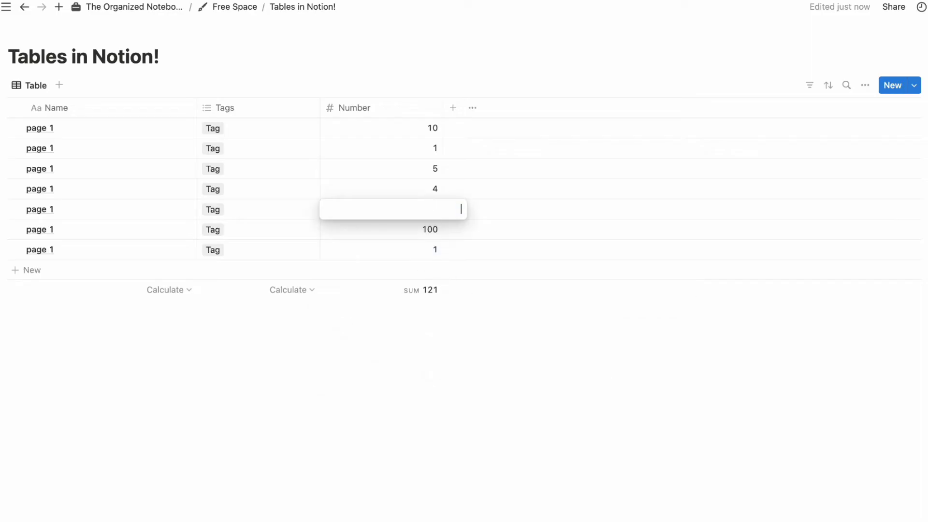
{"action": "key", "text": "Escape"}
{"action": "left_click", "coordinate": [428, 290]}
{"action": "mouse_move", "coordinate": [421, 346]}
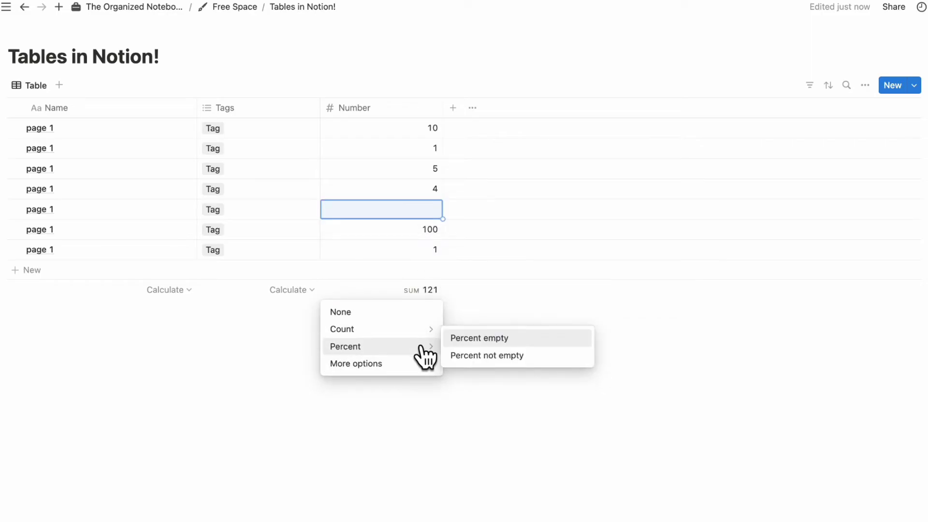
{"action": "left_click", "coordinate": [498, 338]}
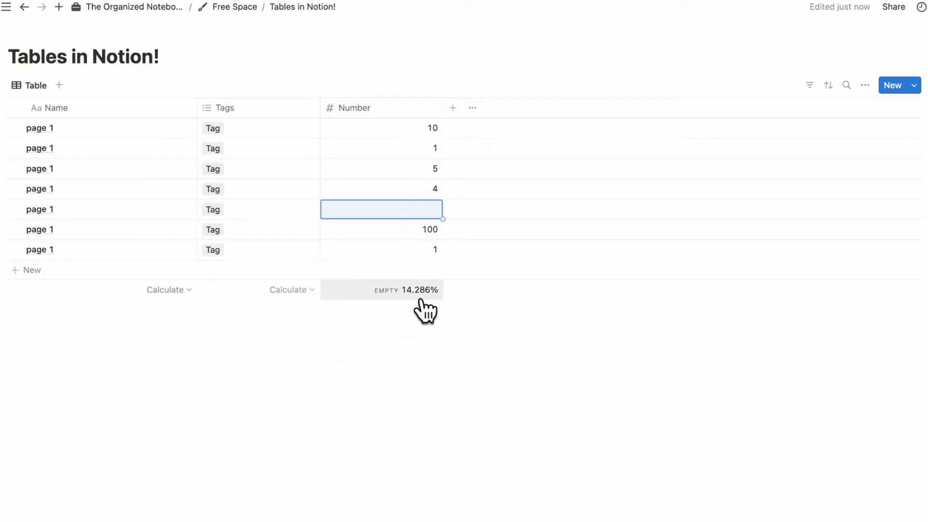
Look at the Count calculations for the Number column and set its calculation to None.
{"action": "left_click", "coordinate": [423, 293]}
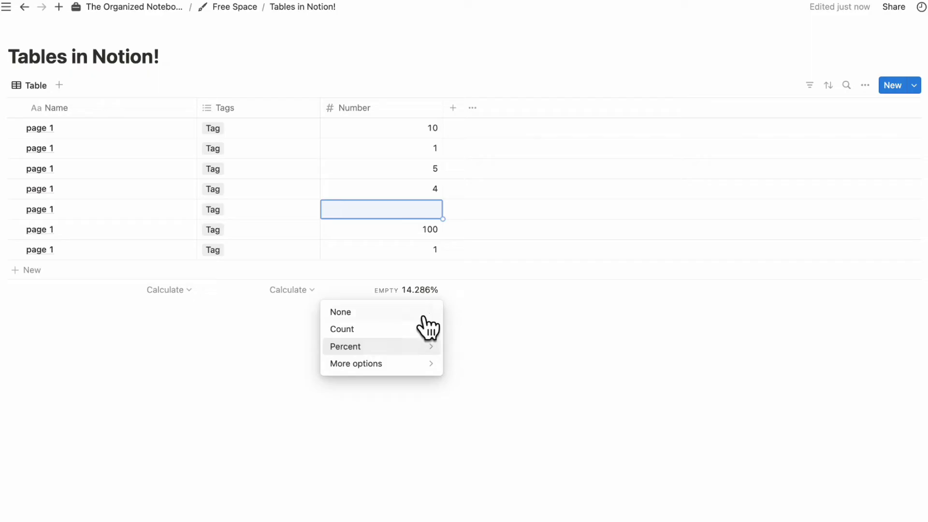
{"action": "mouse_move", "coordinate": [427, 332]}
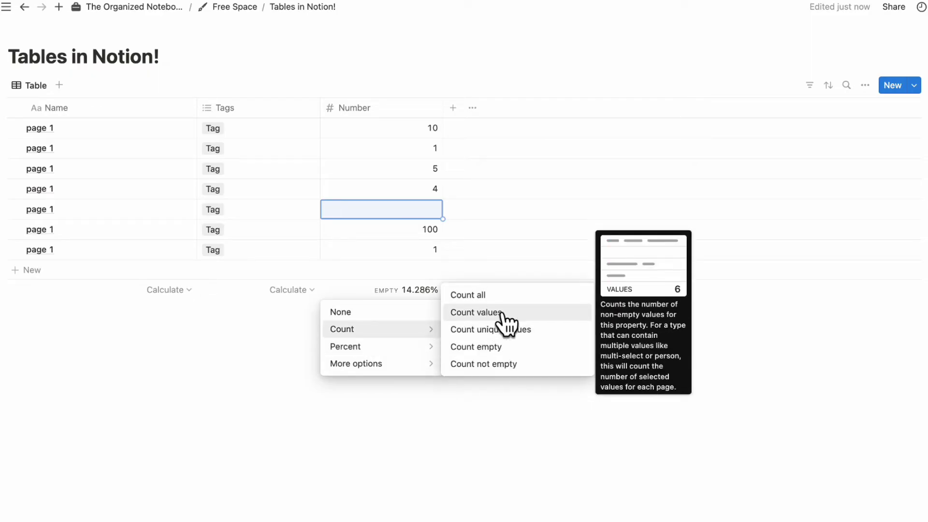
{"action": "left_click", "coordinate": [410, 319]}
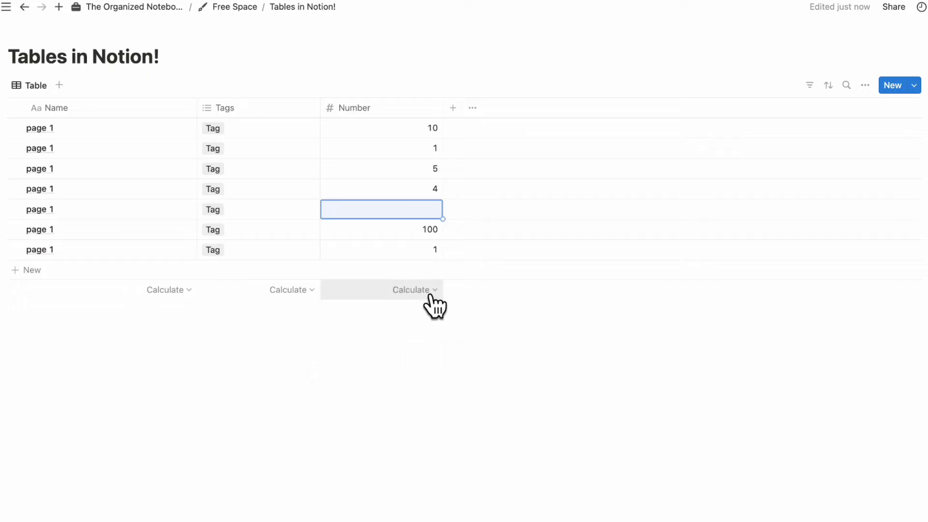
Add a Checkbox property to the table, keeping its default name.
{"action": "left_click", "coordinate": [453, 108]}
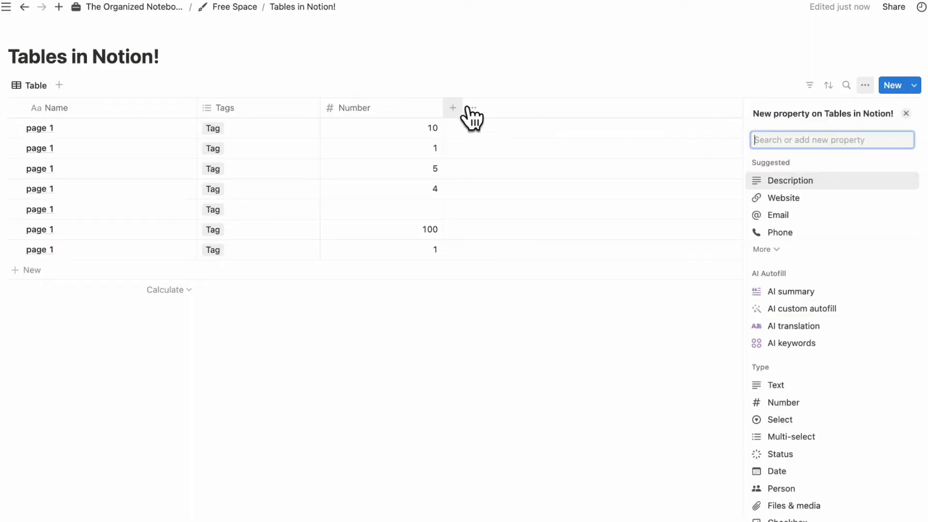
{"action": "type", "text": "check"}
{"action": "left_click", "coordinate": [851, 181]}
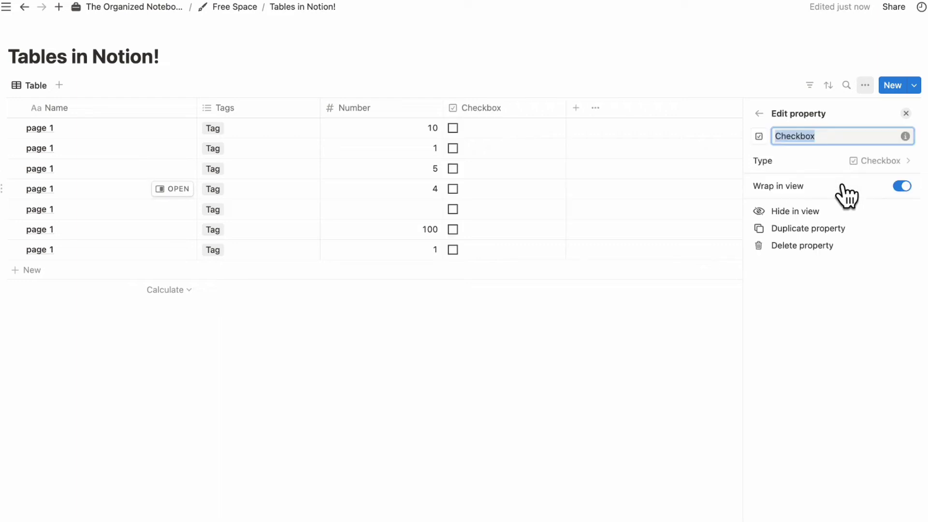
{"action": "left_click", "coordinate": [535, 348]}
Tick the checkboxes in the first two rows and set the Checkbox column's calculation to Percent checked.
{"action": "left_click", "coordinate": [453, 128]}
{"action": "left_click", "coordinate": [453, 148]}
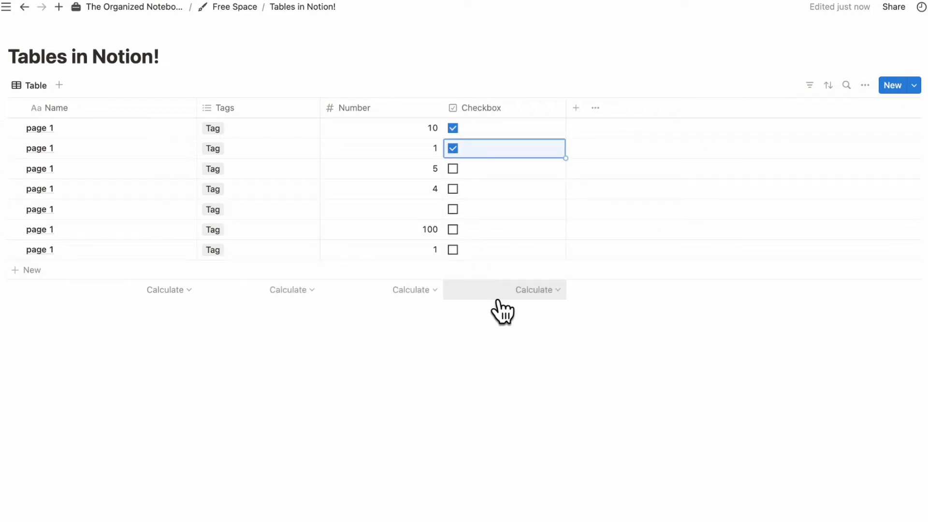
{"action": "left_click", "coordinate": [524, 297]}
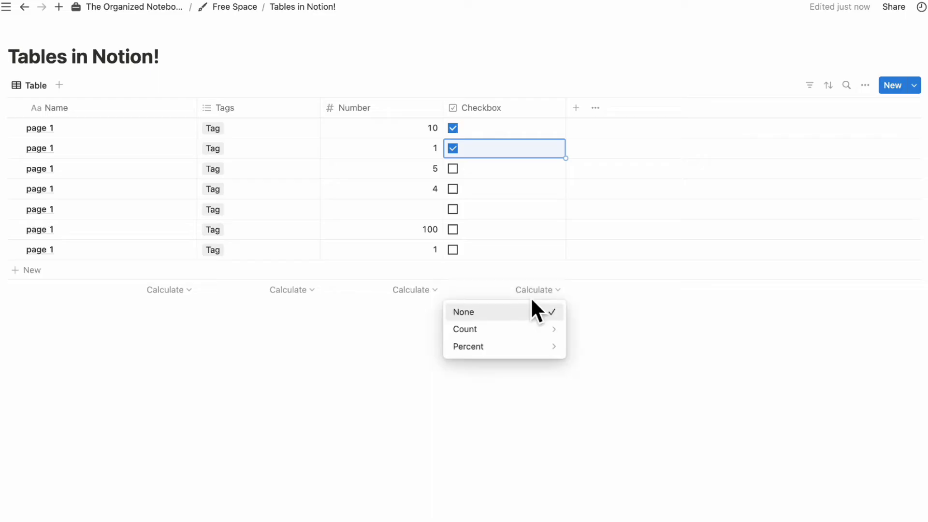
{"action": "mouse_move", "coordinate": [532, 348]}
{"action": "left_click", "coordinate": [620, 345]}
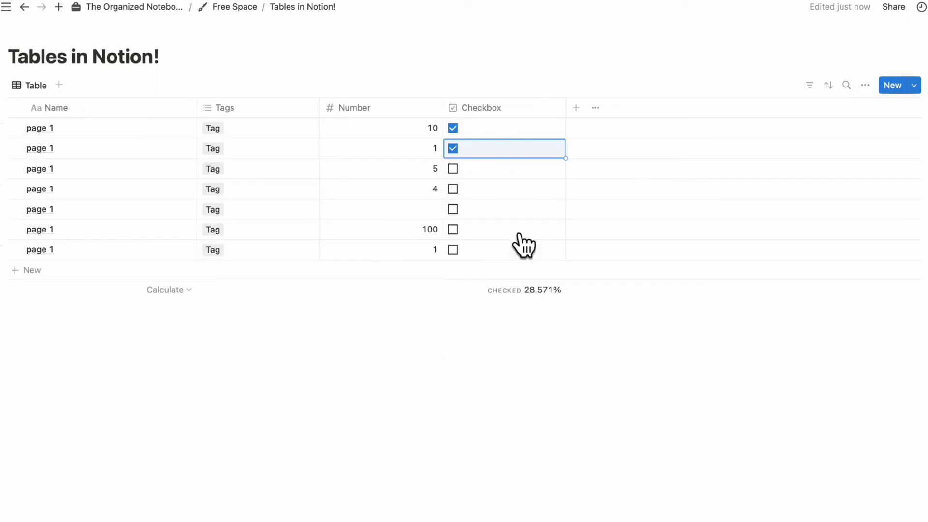
Toggle the checkboxes in the third to fifth rows, ending with the third and fifth ticked and the fourth unticked.
{"action": "left_click", "coordinate": [454, 169]}
{"action": "left_click", "coordinate": [453, 189]}
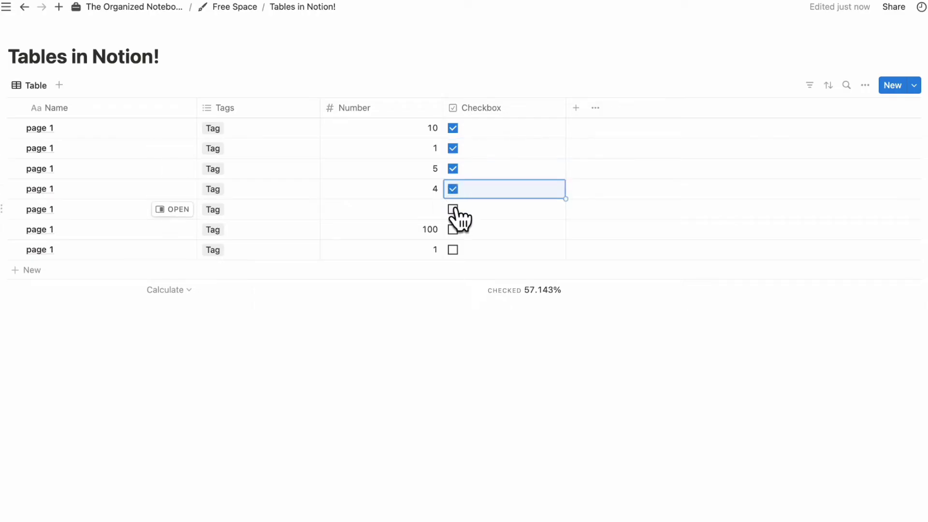
{"action": "left_click", "coordinate": [453, 210]}
{"action": "left_click", "coordinate": [453, 189]}
{"action": "left_click", "coordinate": [453, 168]}
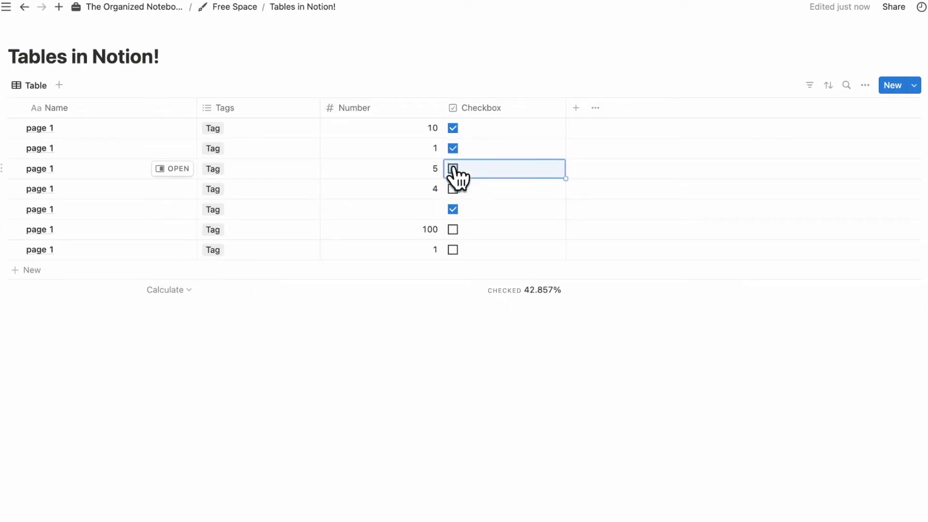
{"action": "left_click", "coordinate": [454, 169]}
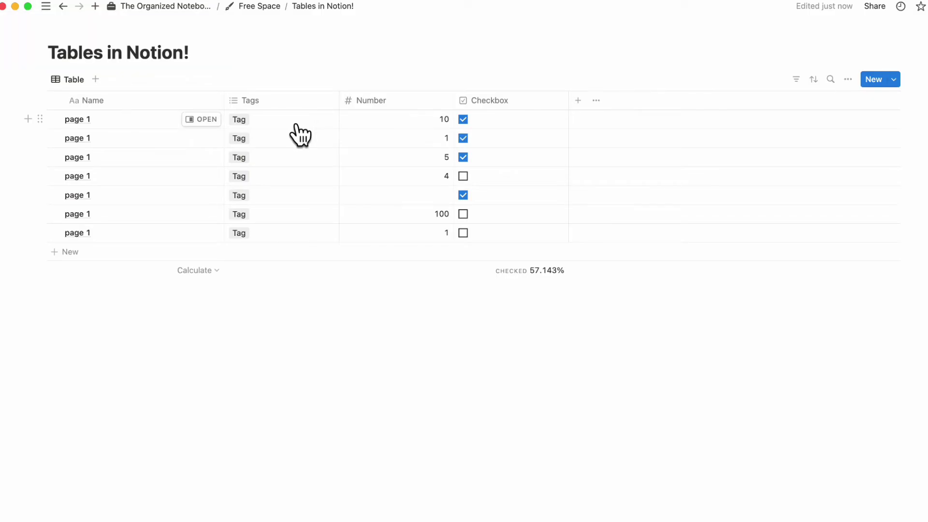
Replace the first row's tag with a newly created option named Tag 2.
{"action": "left_click", "coordinate": [267, 124]}
{"action": "left_click", "coordinate": [254, 119]}
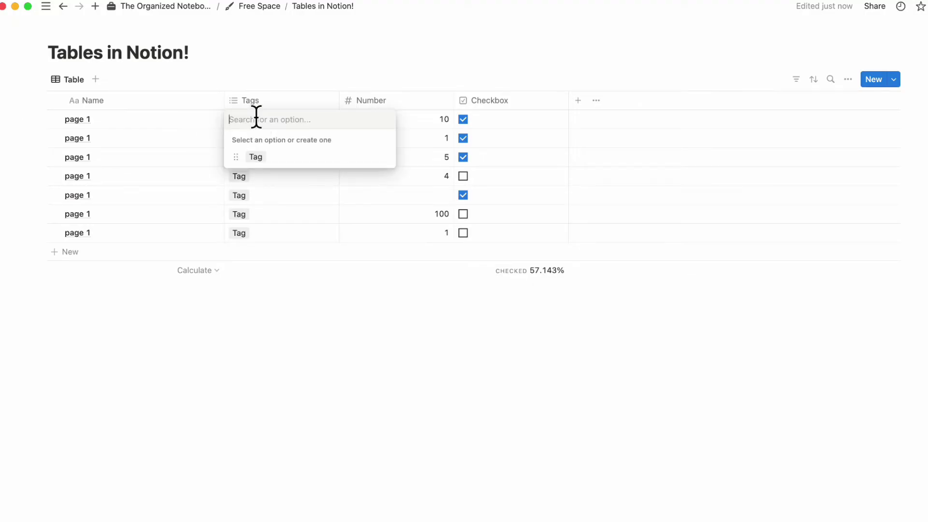
{"action": "type", "text": "Tag"}
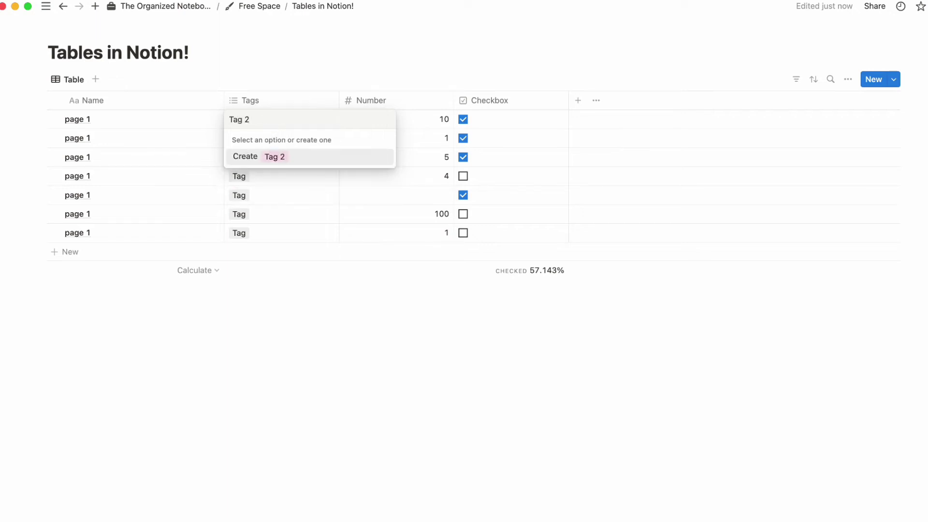
{"action": "type", "text": " 2"}
{"action": "key", "text": "Return"}
{"action": "key", "text": "Escape"}
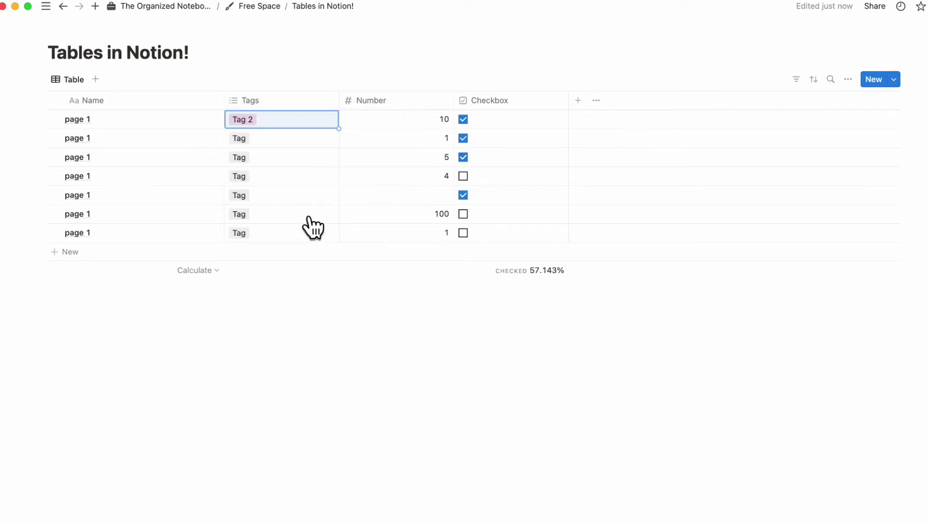
Rename the existing option Tag in the Tags property as Tag 1.
{"action": "left_click", "coordinate": [268, 144]}
{"action": "left_click", "coordinate": [383, 177]}
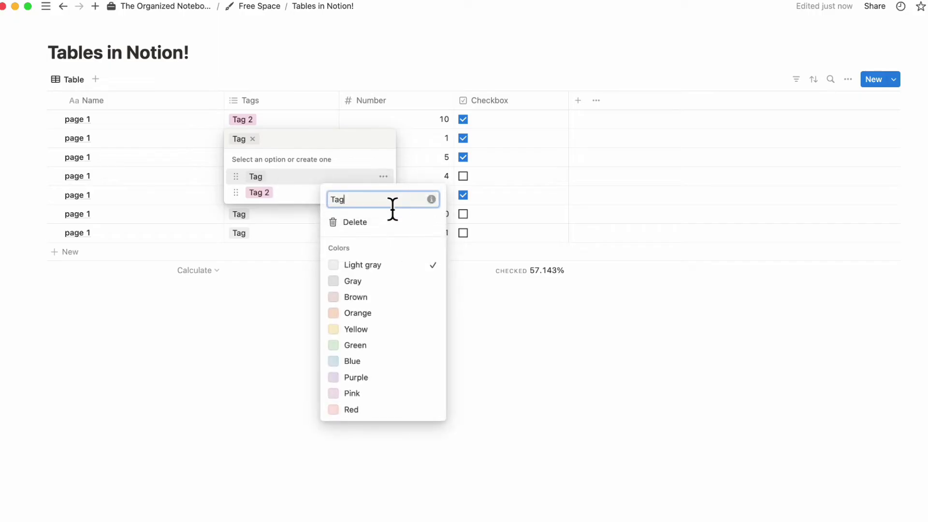
{"action": "type", "text": "1"}
{"action": "key", "text": "Escape"}
{"action": "key", "text": "Escape"}
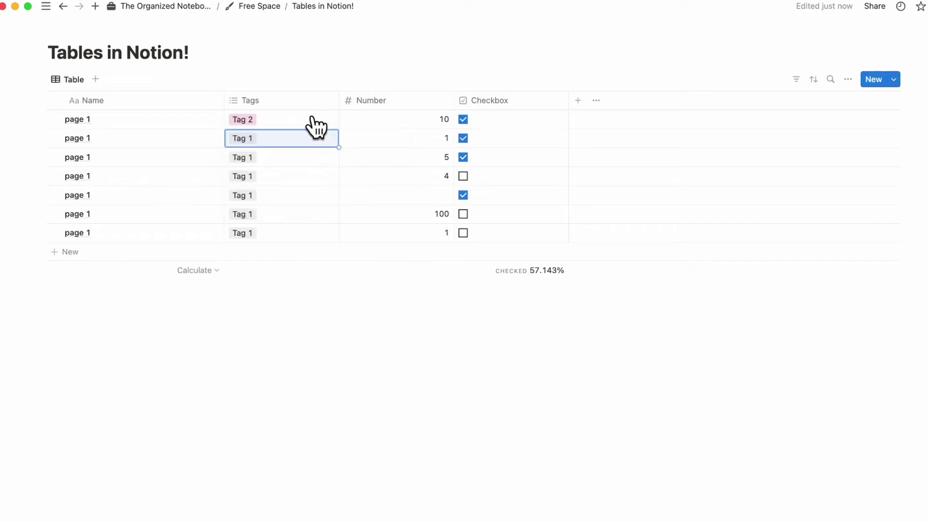
Replace Tag 1 with Tag 2 in the third and sixth rows.
{"action": "left_click", "coordinate": [284, 160]}
{"action": "left_click", "coordinate": [280, 213]}
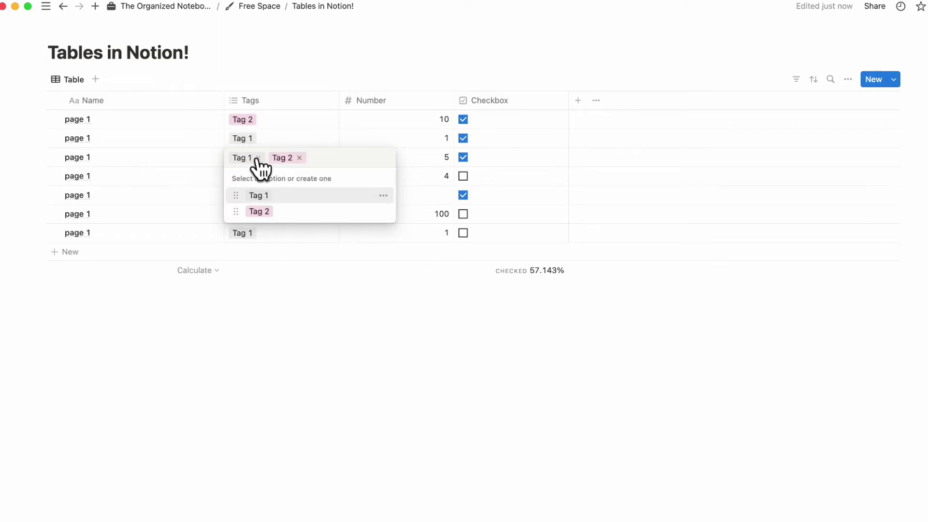
{"action": "left_click", "coordinate": [258, 158]}
{"action": "key", "text": "Escape"}
{"action": "left_click", "coordinate": [276, 224]}
{"action": "left_click", "coordinate": [283, 269]}
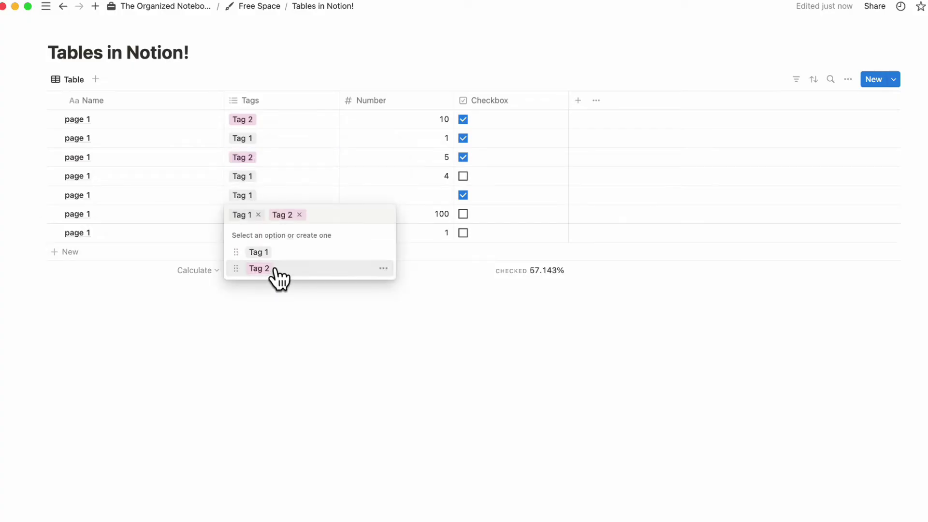
{"action": "key", "text": "Escape"}
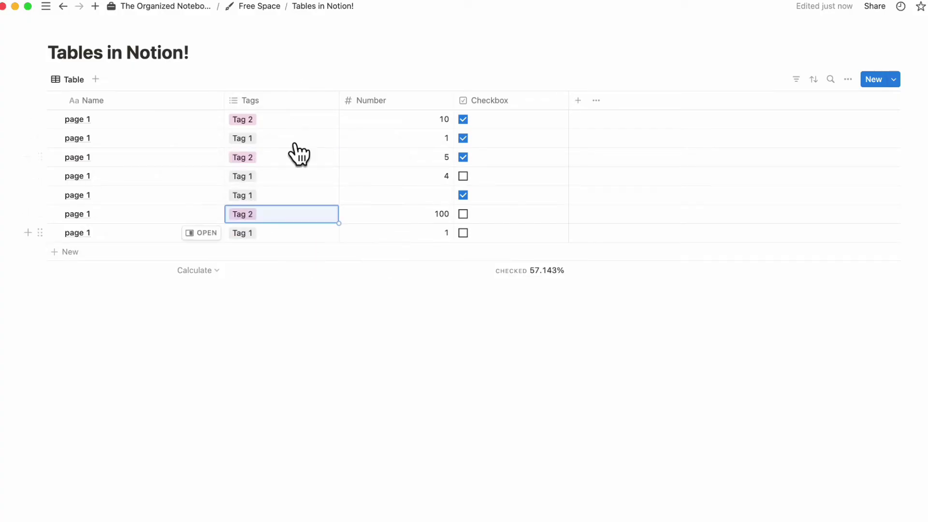
Group the table's entries by the Tags property.
{"action": "left_click", "coordinate": [849, 80]}
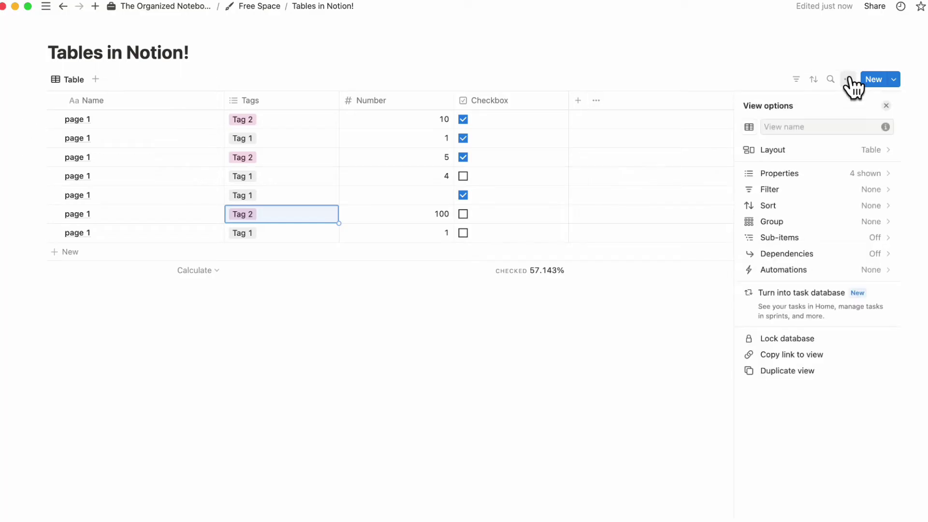
{"action": "left_click", "coordinate": [817, 221]}
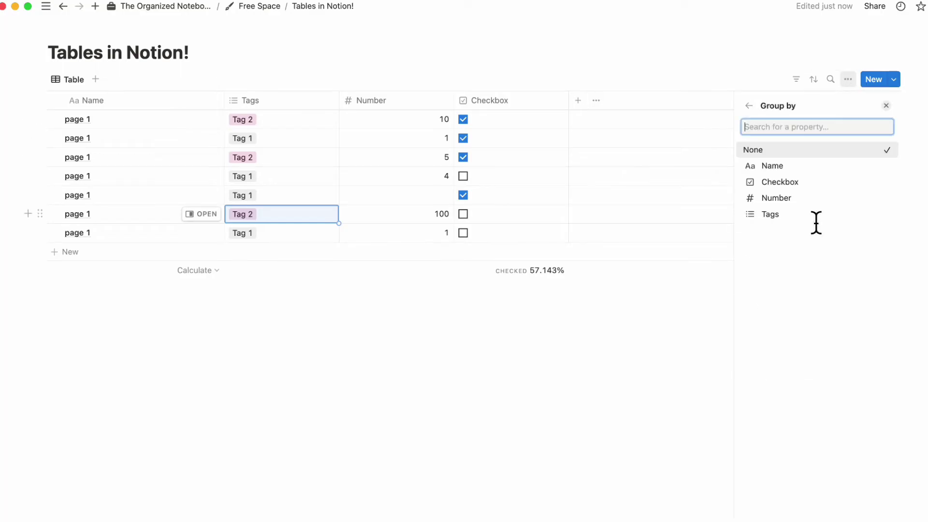
{"action": "left_click", "coordinate": [777, 216]}
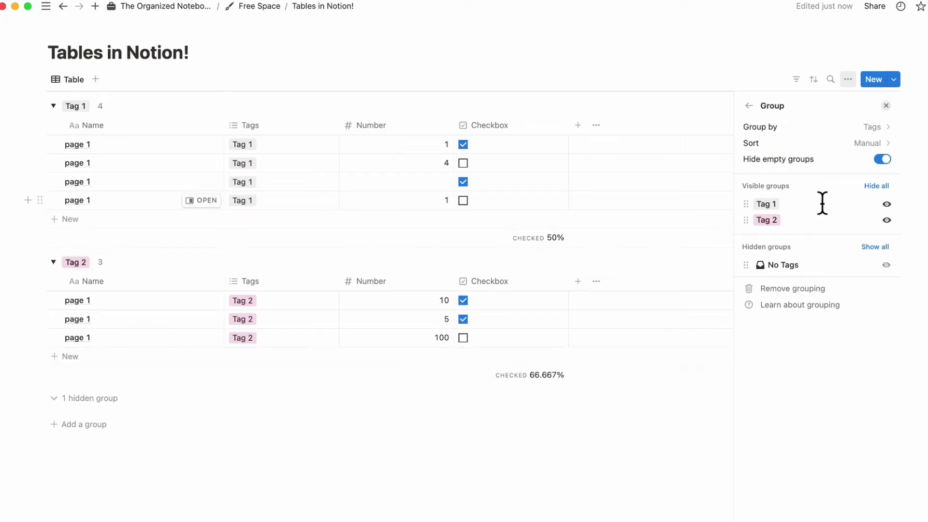
Look through the group sorting choices and visible group settings, keeping Manual sorting, and leave the view options.
{"action": "left_click", "coordinate": [867, 144]}
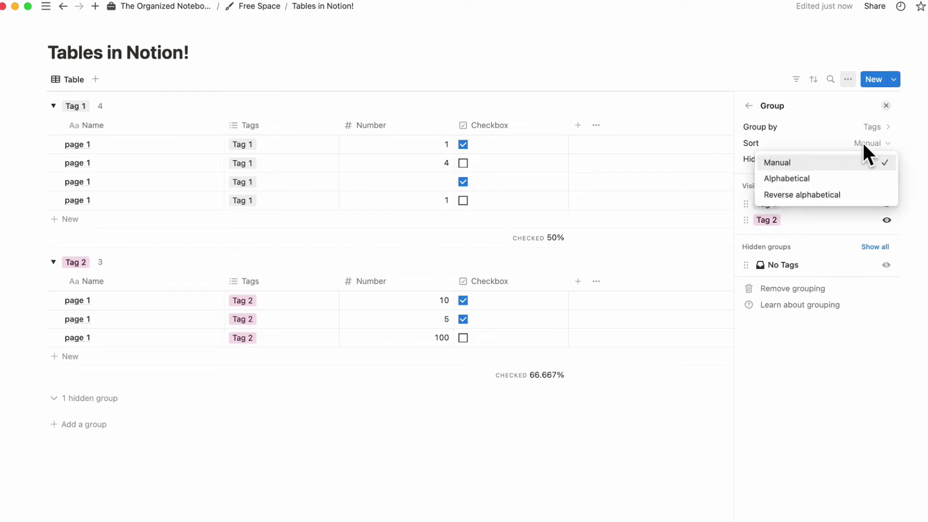
{"action": "left_click", "coordinate": [847, 163]}
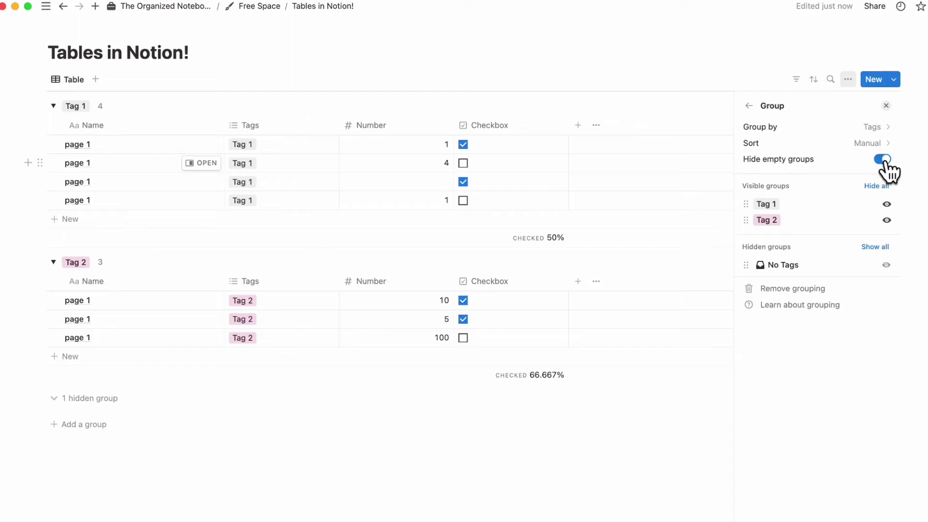
{"action": "mouse_move", "coordinate": [748, 202]}
{"action": "left_mouse_down"}
{"action": "mouse_move", "coordinate": [750, 214]}
{"action": "mouse_move", "coordinate": [749, 202]}
{"action": "left_mouse_up"}
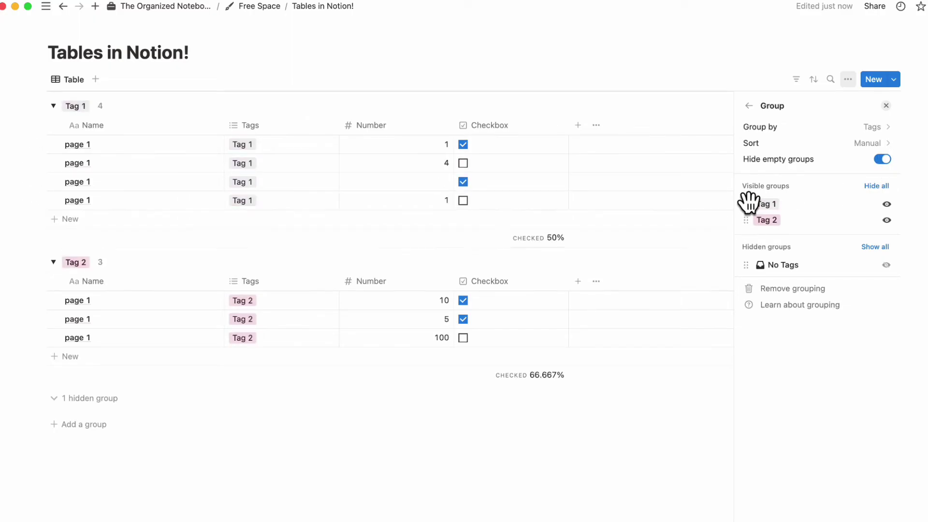
{"action": "left_click", "coordinate": [749, 106]}
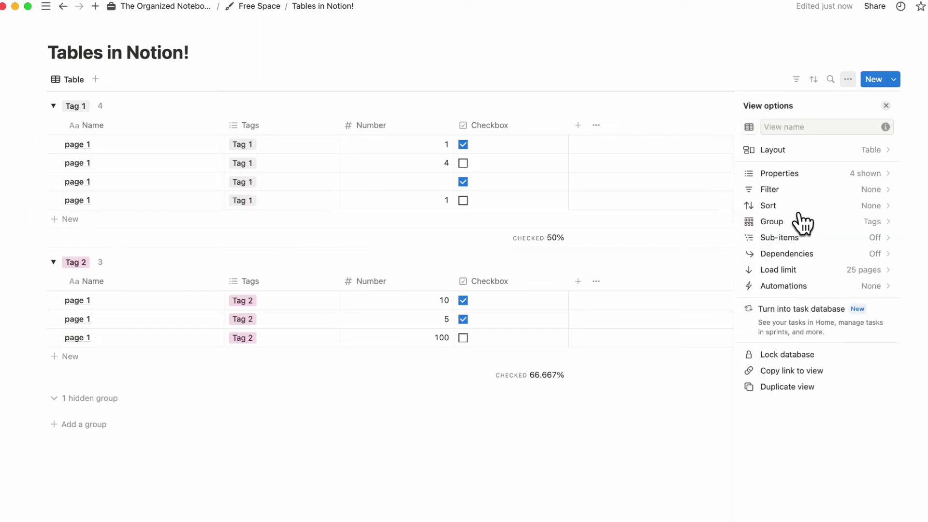
{"action": "left_click", "coordinate": [579, 338]}
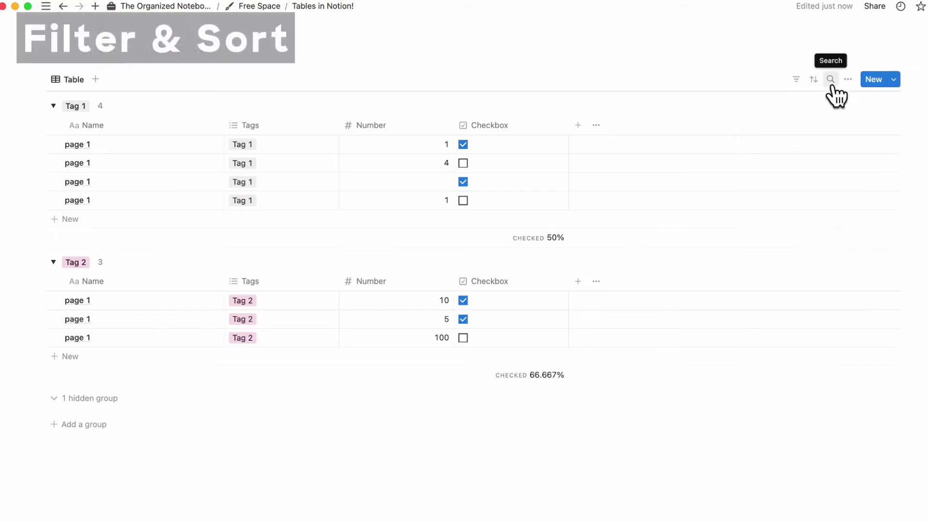
Add a filter on the Checkbox property that shows only Checked entries.
{"action": "left_click", "coordinate": [796, 80]}
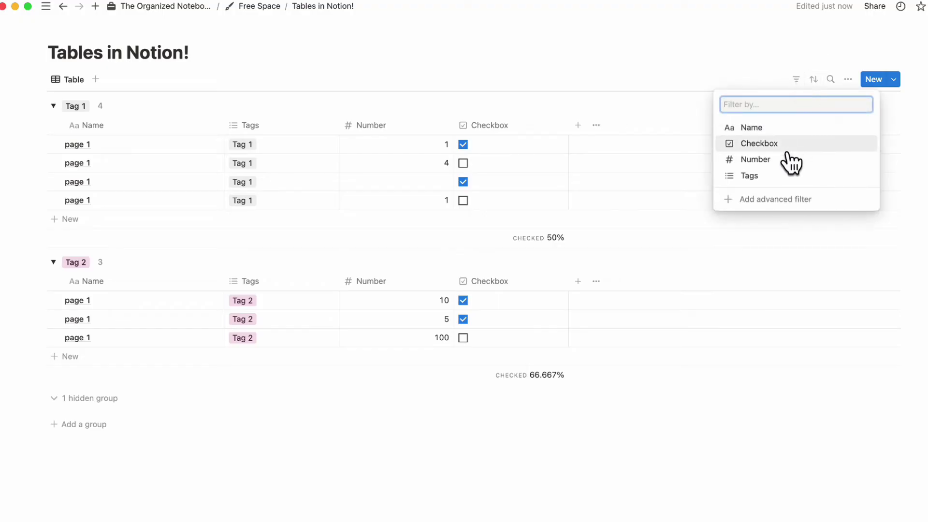
{"action": "left_click", "coordinate": [788, 154]}
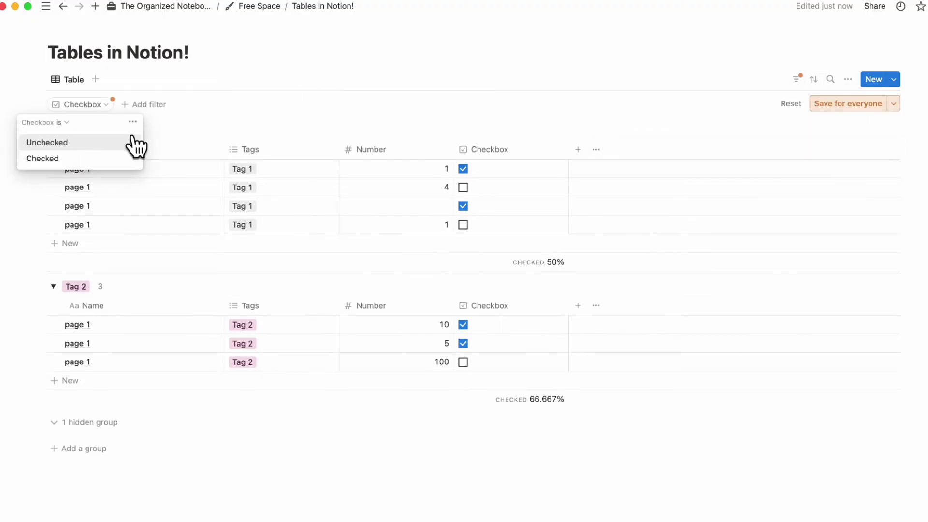
{"action": "left_click", "coordinate": [108, 158]}
{"action": "left_click", "coordinate": [103, 166]}
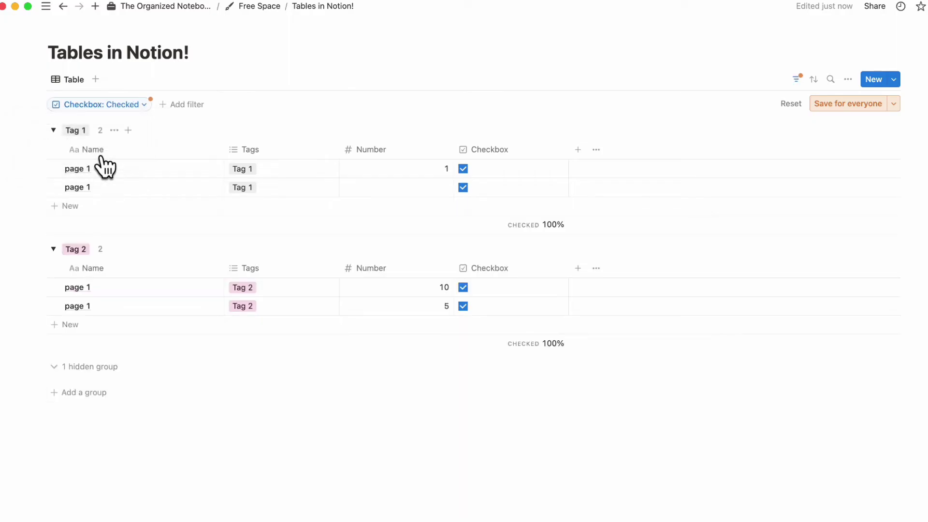
Change the Checkbox filter to Unchecked and save the view for everyone.
{"action": "left_click", "coordinate": [124, 105]}
{"action": "left_click", "coordinate": [124, 143]}
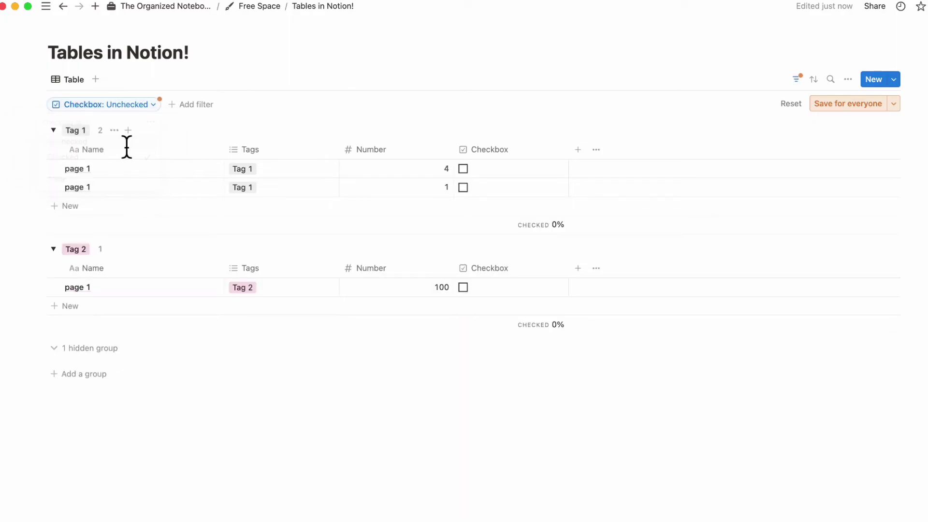
{"action": "left_click", "coordinate": [846, 106]}
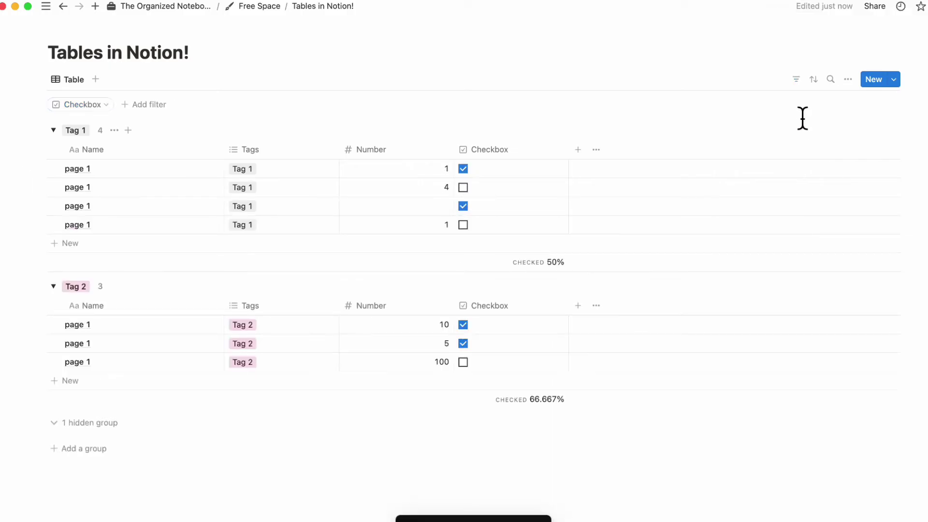
Look at the properties available for sorting and add a Date property to the table.
{"action": "left_click", "coordinate": [814, 80]}
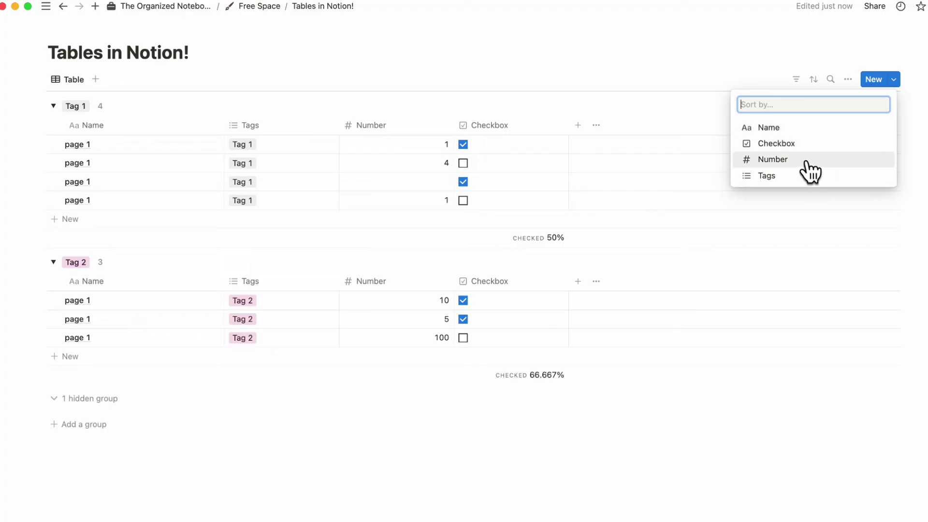
{"action": "left_click", "coordinate": [642, 127]}
{"action": "left_click", "coordinate": [580, 129]}
{"action": "type", "text": "date"}
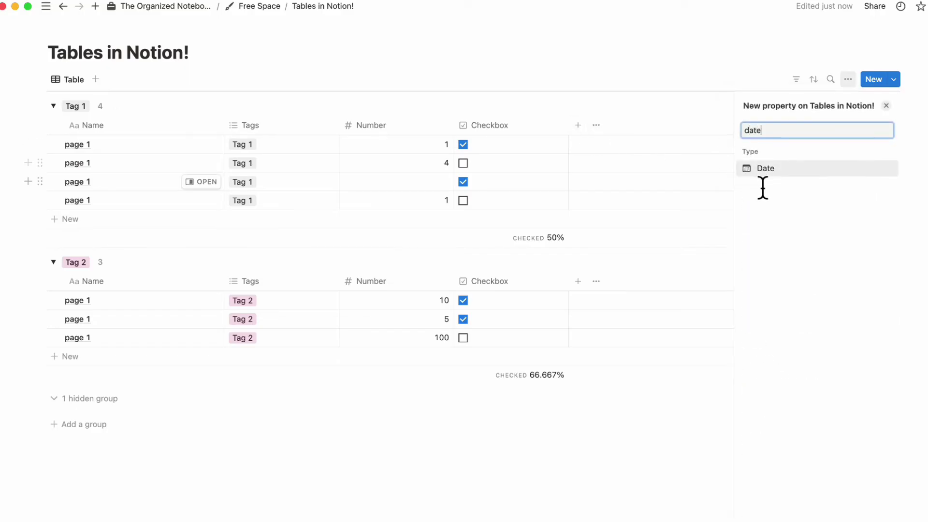
{"action": "key", "text": "Return"}
{"action": "left_click", "coordinate": [662, 130]}
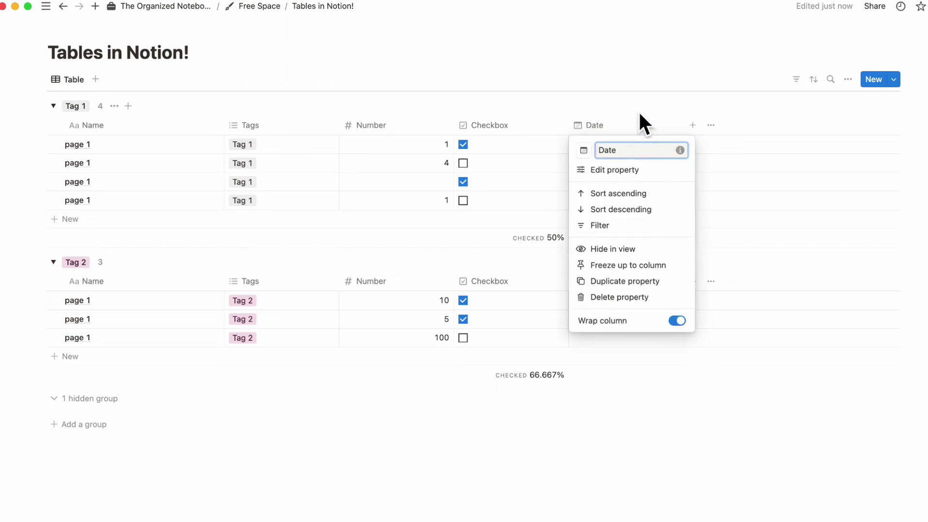
{"action": "left_click", "coordinate": [789, 110]}
Sort the table by Date in ascending order.
{"action": "left_click", "coordinate": [814, 80]}
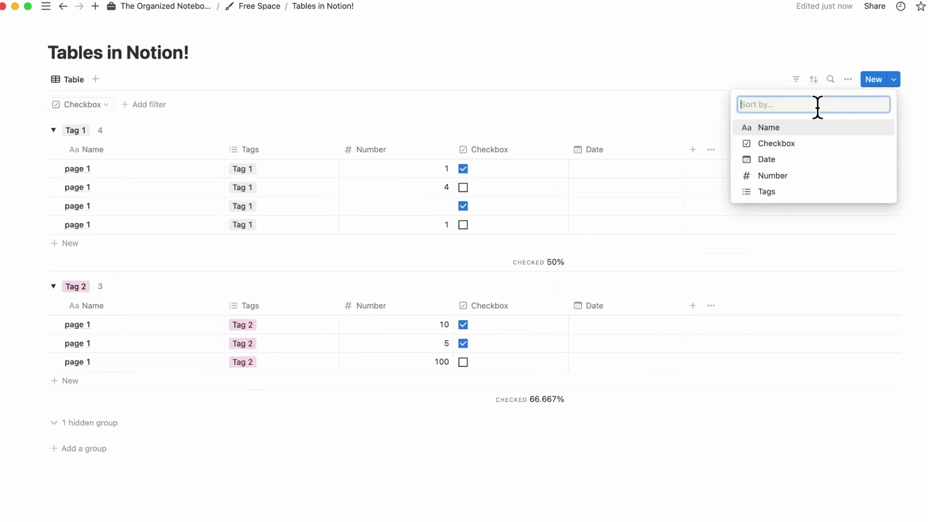
{"action": "left_click", "coordinate": [806, 160]}
{"action": "left_click", "coordinate": [103, 131]}
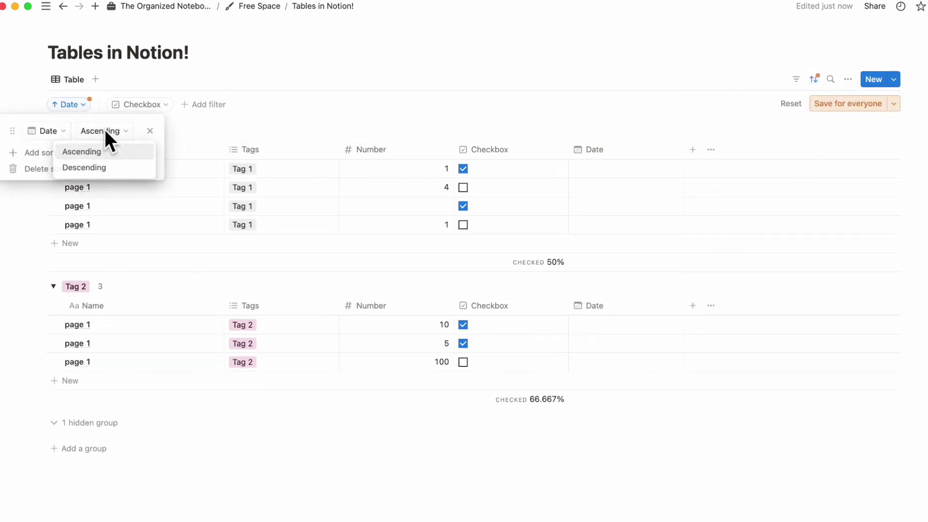
{"action": "left_click", "coordinate": [873, 114]}
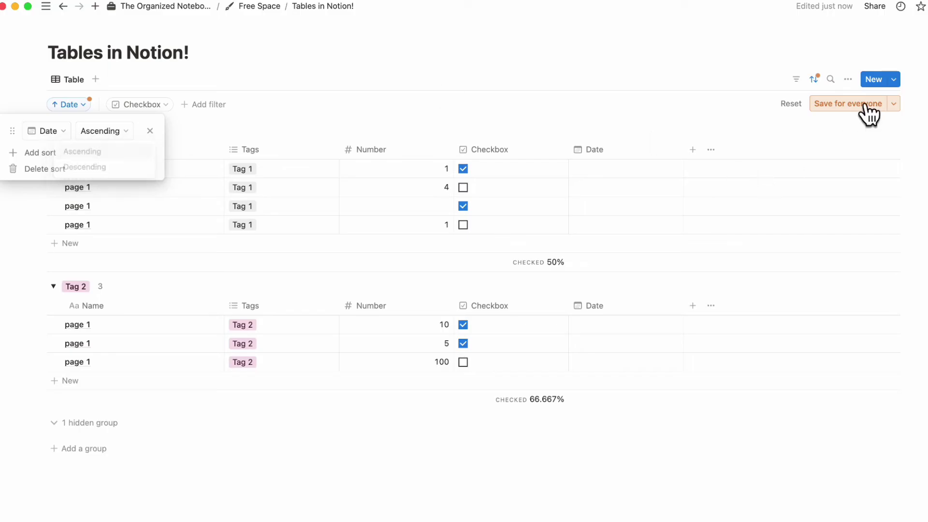
Save the ascending Date sort of the table view for everyone.
{"action": "left_click", "coordinate": [848, 103]}
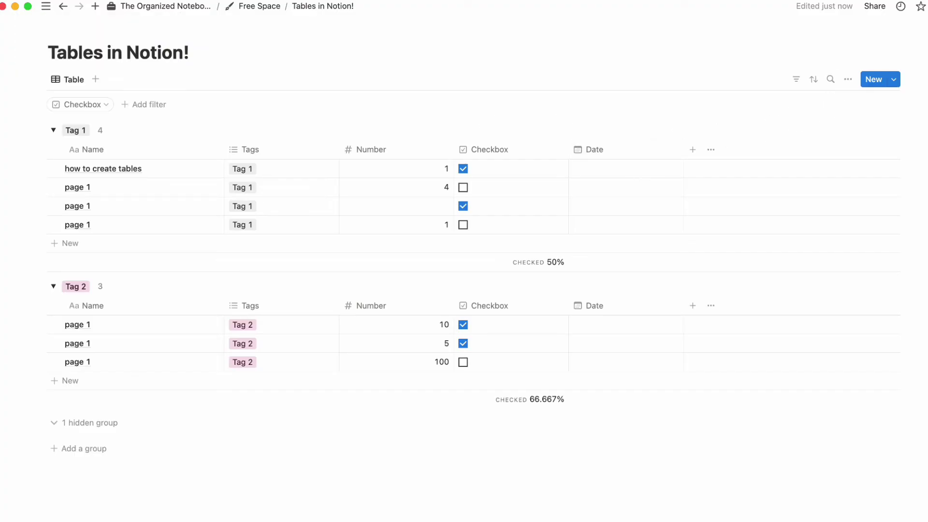
Search the table entries for "how to create" and for "4", then clear the search.
{"action": "left_click", "coordinate": [831, 79]}
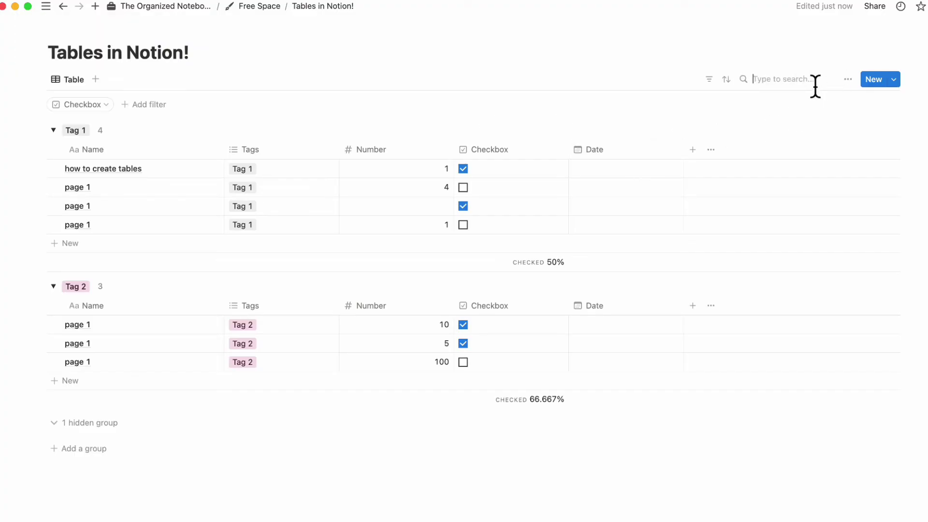
{"action": "type", "text": "how to create"}
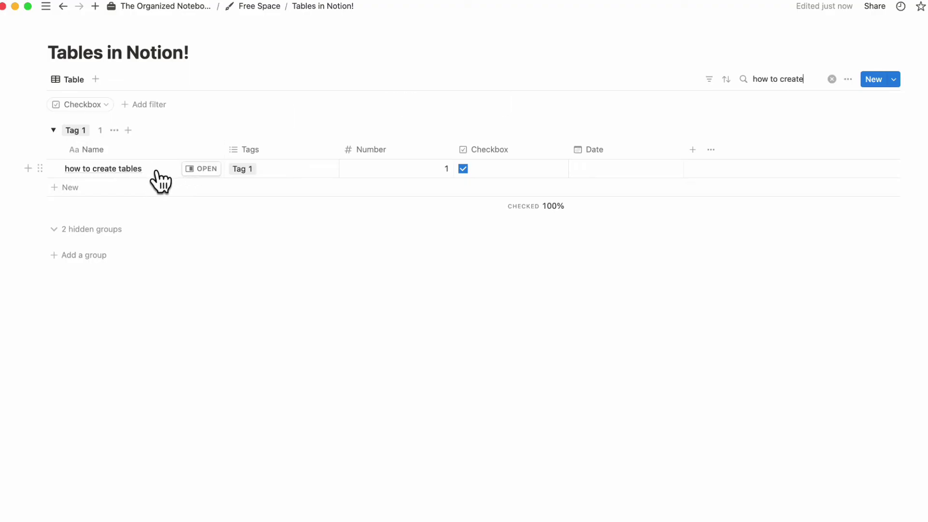
{"action": "key", "text": "BackSpace"}
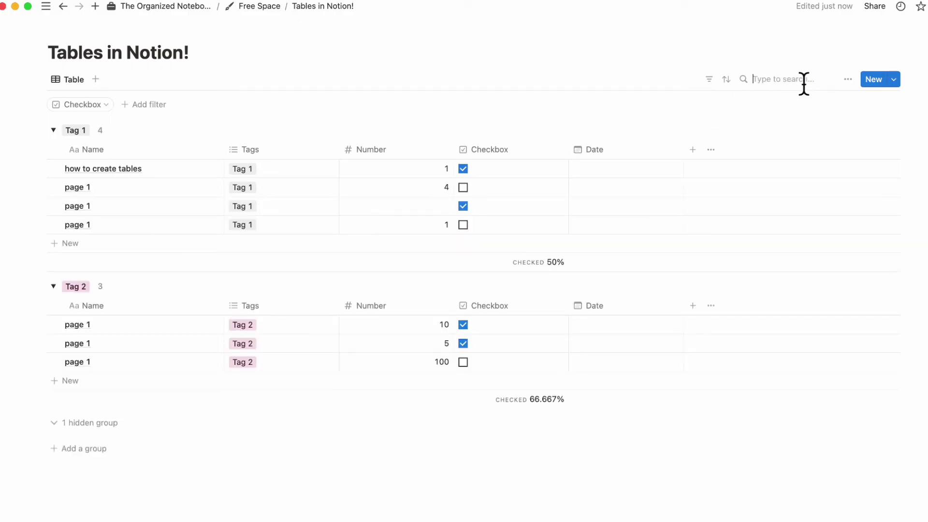
{"action": "type", "text": "4"}
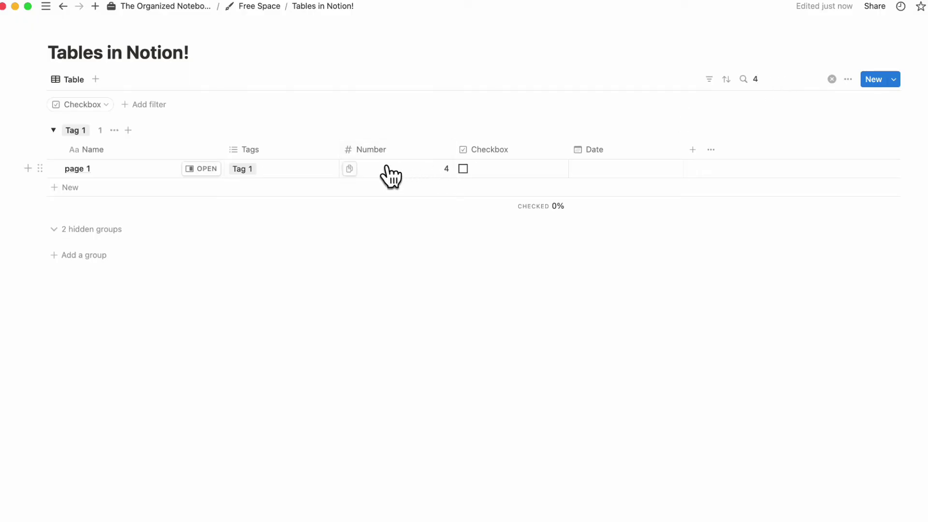
{"action": "left_click", "coordinate": [832, 79]}
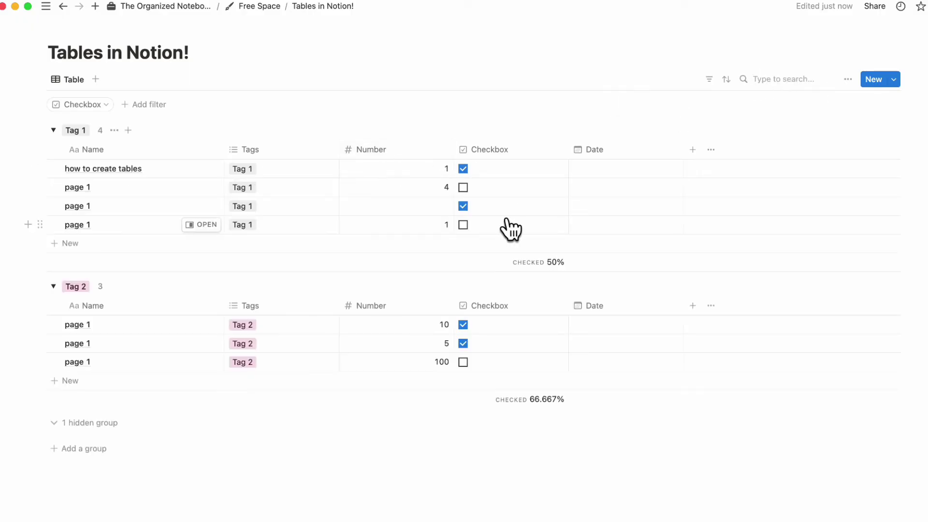
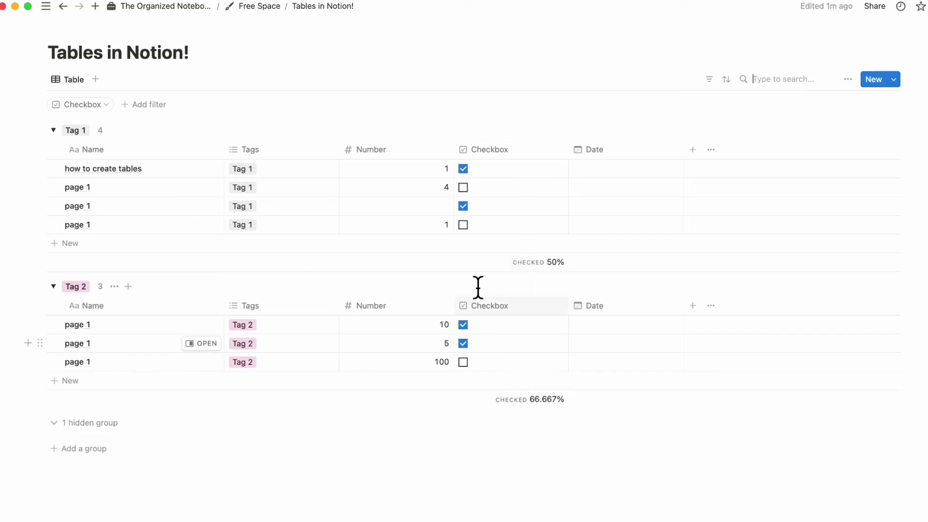
Add a second Number property and place its column between Number and Checkbox.
{"action": "left_click", "coordinate": [693, 150]}
{"action": "type", "text": "numb"}
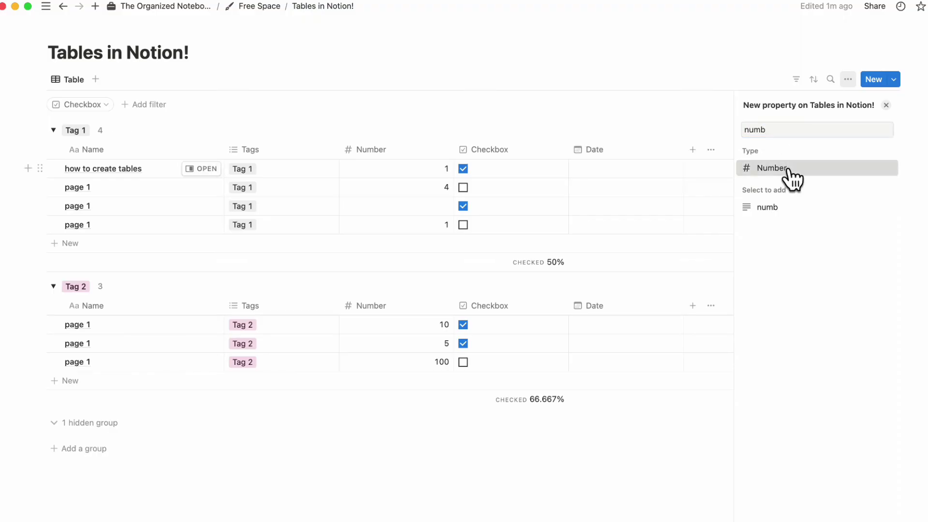
{"action": "left_click", "coordinate": [787, 169]}
{"action": "left_click", "coordinate": [886, 105]}
{"action": "left_click_drag", "start_coordinate": [709, 155], "coordinate": [501, 159]}
Enter 1 in the Number 1 column for all four entries of the Tag 1 group.
{"action": "left_click", "coordinate": [506, 170]}
{"action": "type", "text": "1"}
{"action": "key", "text": "Return"}
{"action": "left_click", "coordinate": [509, 192]}
{"action": "type", "text": "1"}
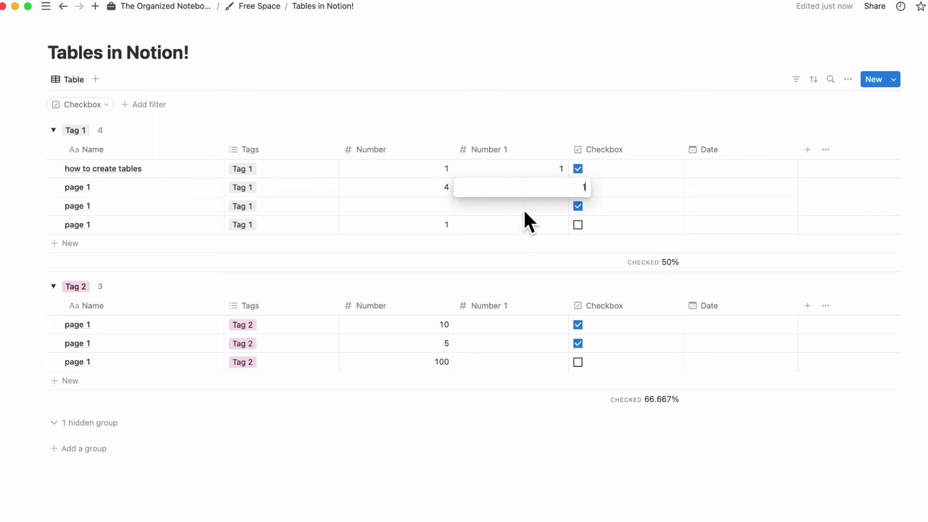
{"action": "key", "text": "Return"}
{"action": "left_click", "coordinate": [532, 207]}
{"action": "type", "text": "1"}
{"action": "key", "text": "Return"}
{"action": "left_click", "coordinate": [527, 225]}
{"action": "type", "text": "1"}
{"action": "key", "text": "Return"}
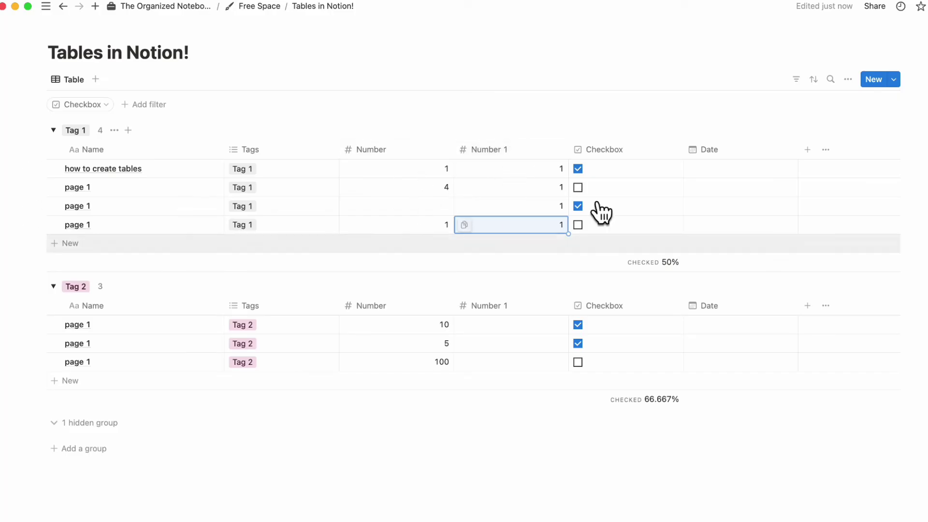
Add a Formula property that calculates Number + Number 1, and place its column directly after Number 1.
{"action": "left_click", "coordinate": [808, 150]}
{"action": "type", "text": "form"}
{"action": "left_click", "coordinate": [812, 168]}
{"action": "left_click", "coordinate": [856, 166]}
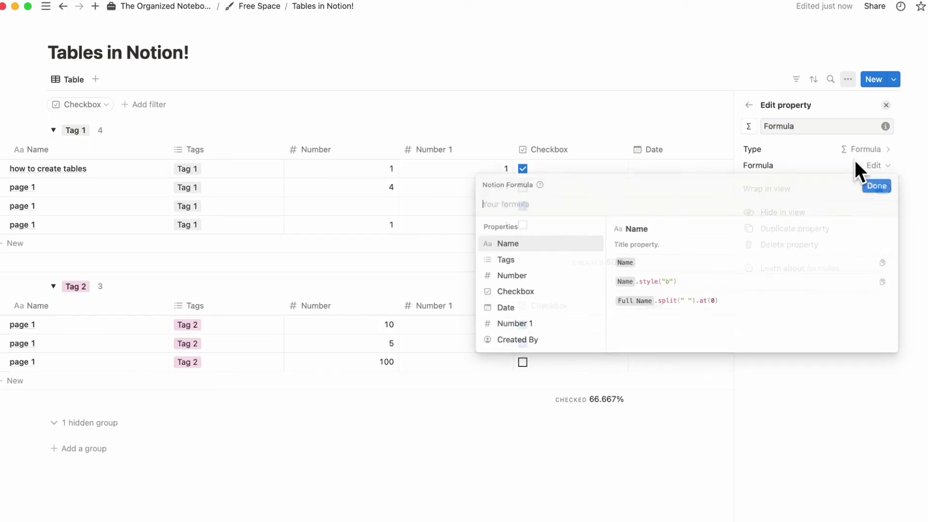
{"action": "left_click", "coordinate": [544, 275]}
{"action": "type", "text": "+"}
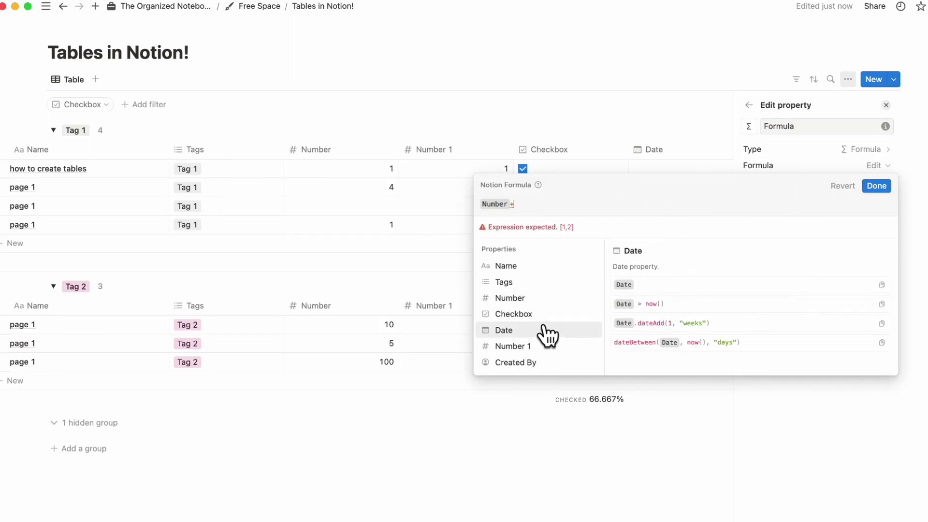
{"action": "left_click", "coordinate": [550, 347]}
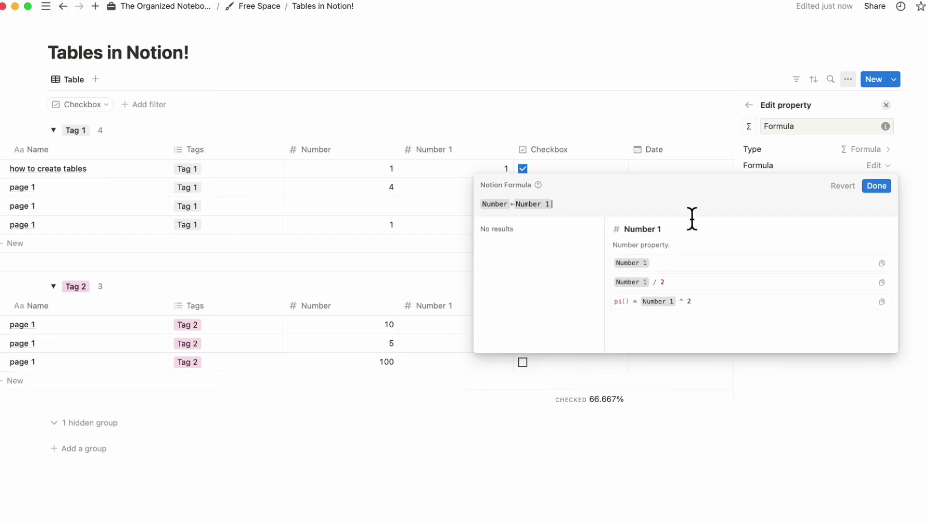
{"action": "left_click", "coordinate": [877, 187]}
{"action": "left_click", "coordinate": [887, 105]}
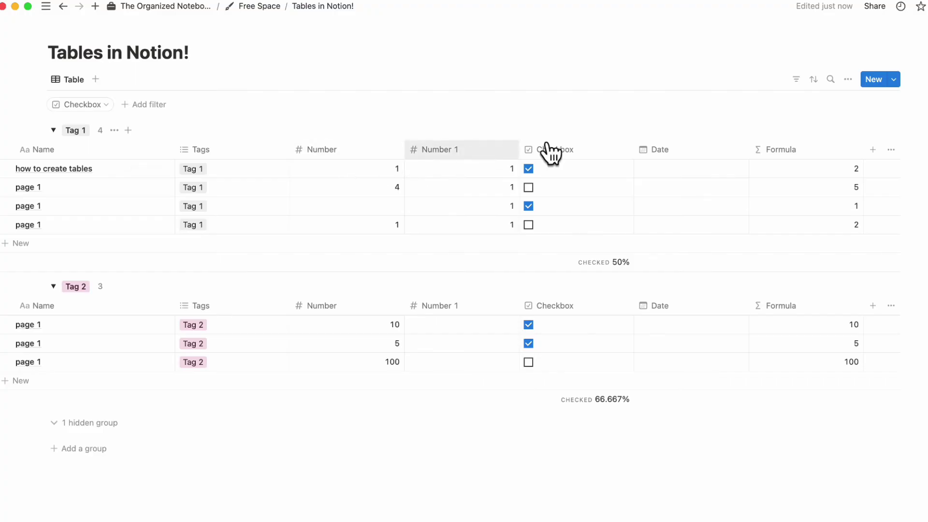
{"action": "left_click_drag", "start_coordinate": [779, 150], "coordinate": [586, 148]}
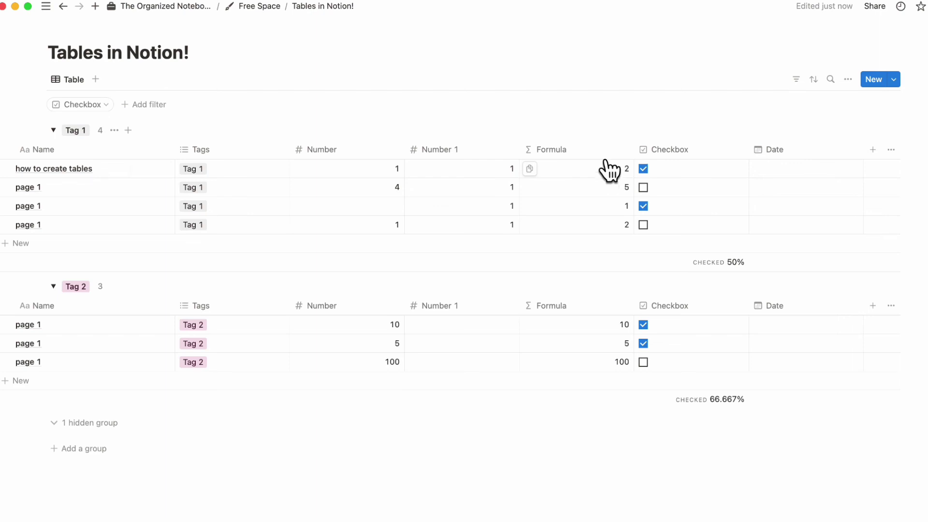
Choose a column calculation for the Formula column in the Tag 1 group.
{"action": "left_click", "coordinate": [604, 263]}
{"action": "mouse_move", "coordinate": [607, 334]}
{"action": "left_click", "coordinate": [656, 291]}
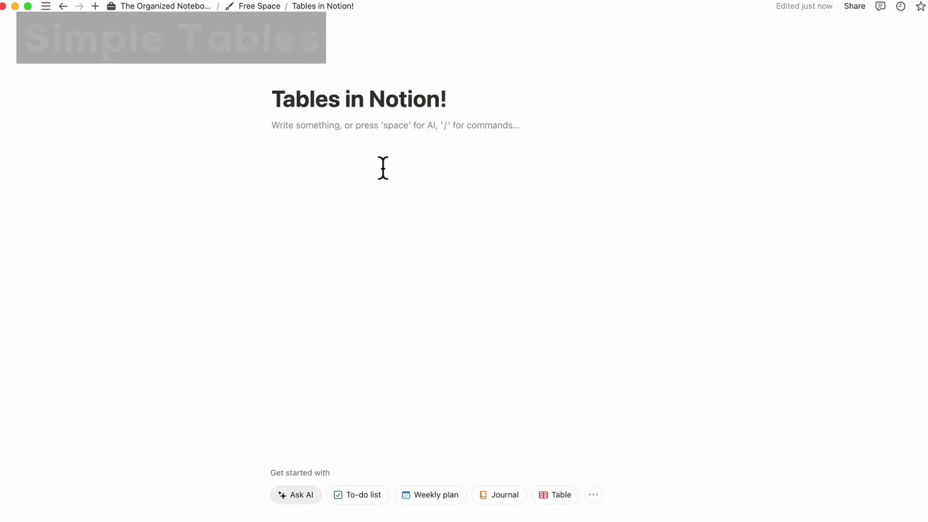
Insert a simple table on the blank page and extend it to four columns and five rows.
{"action": "type", "text": "/table"}
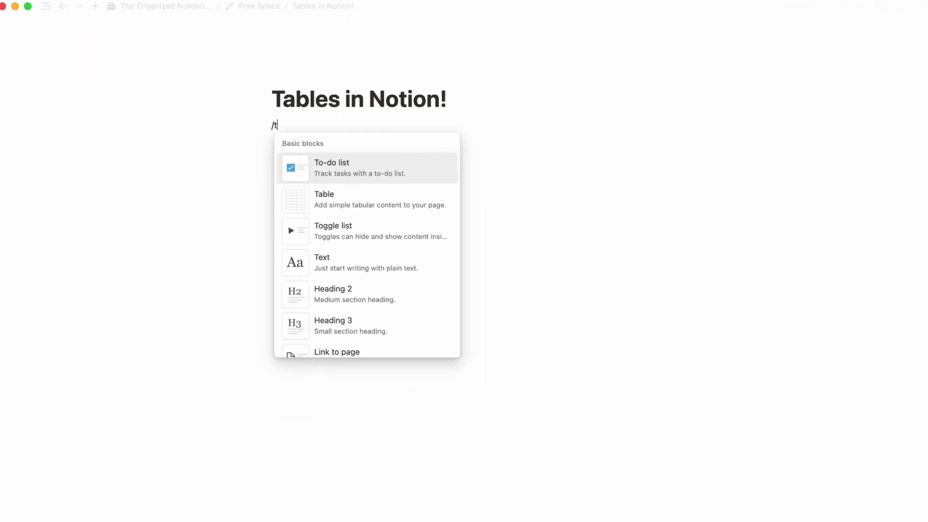
{"action": "mouse_move", "coordinate": [369, 180]}
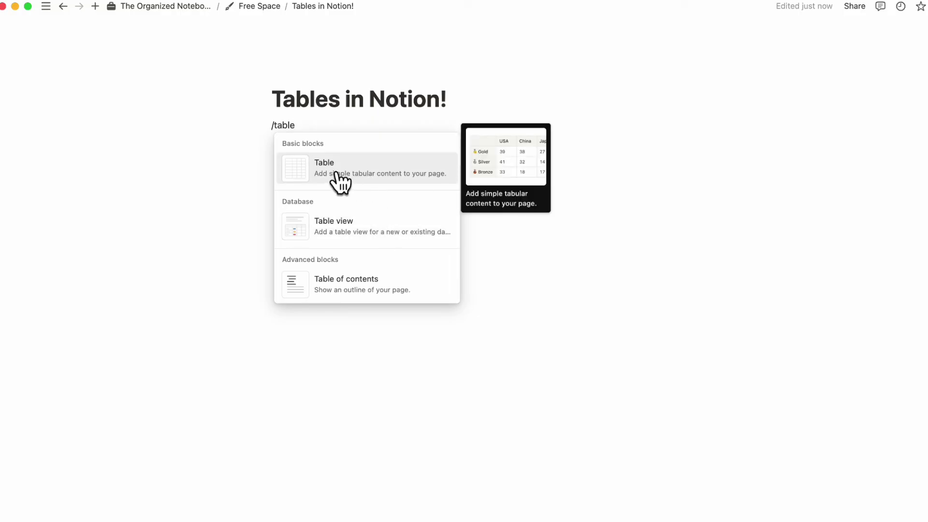
{"action": "left_click", "coordinate": [362, 181]}
{"action": "left_click", "coordinate": [423, 167]}
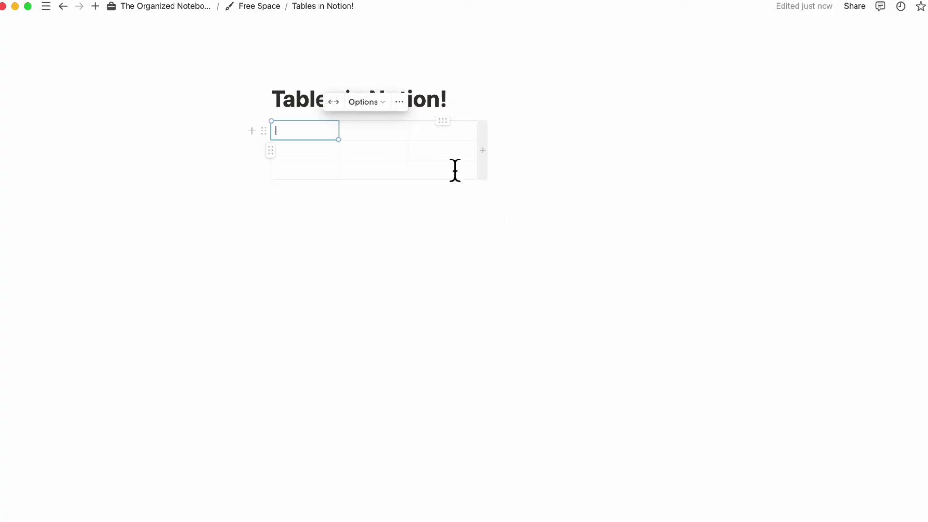
{"action": "left_click", "coordinate": [497, 170]}
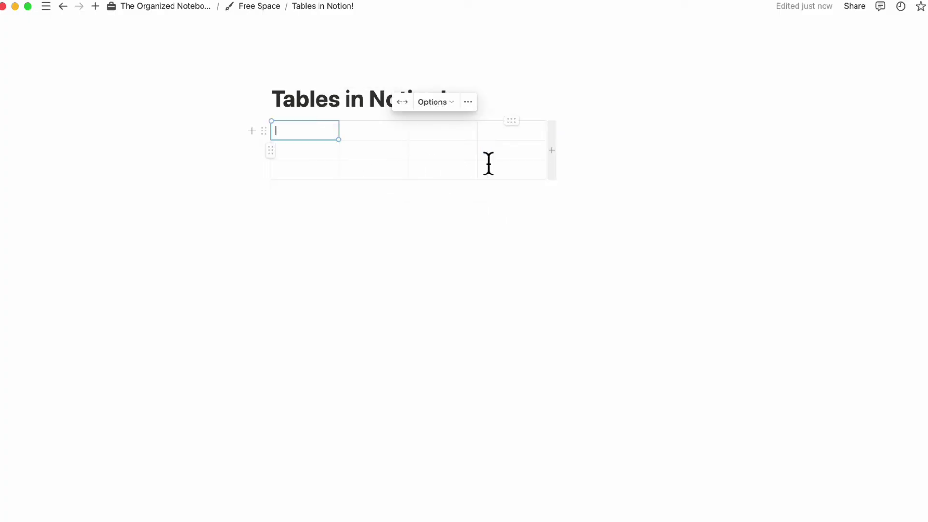
{"action": "left_click", "coordinate": [444, 186]}
{"action": "left_click", "coordinate": [444, 206]}
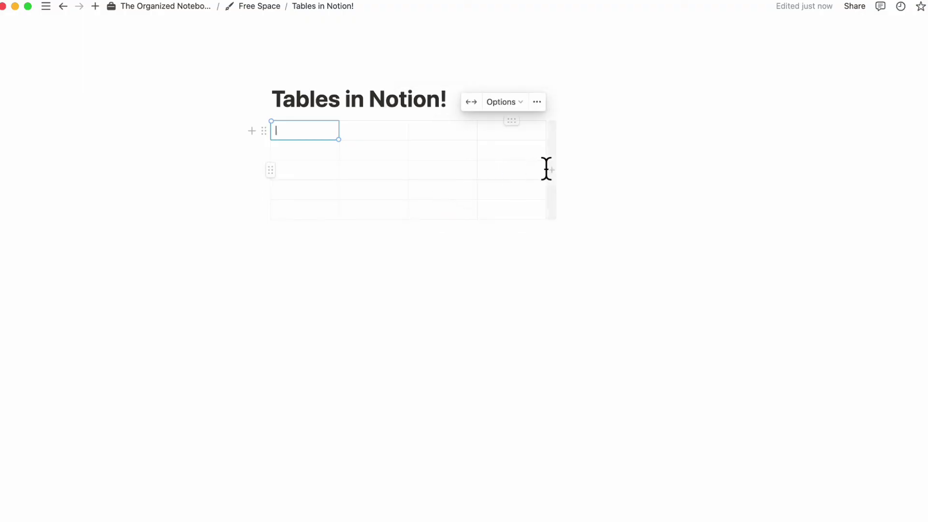
{"action": "left_click", "coordinate": [263, 131]}
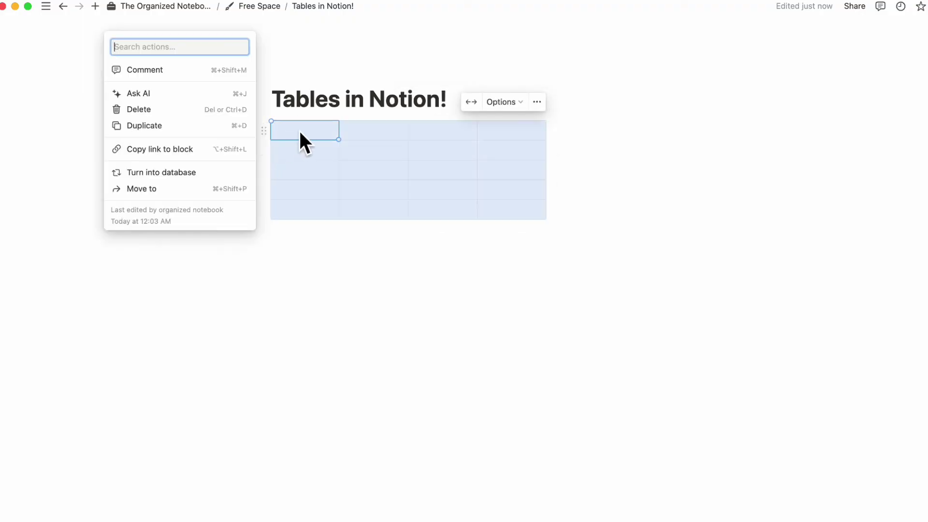
{"action": "key", "text": "Escape"}
{"action": "left_click", "coordinate": [346, 143]}
Make the table's first row a header row and give it a brown background.
{"action": "left_click", "coordinate": [269, 130]}
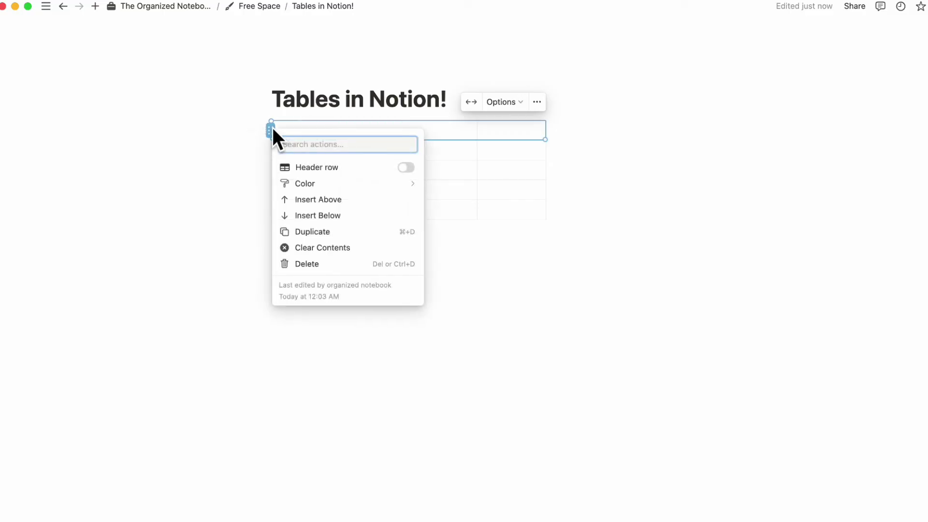
{"action": "left_click", "coordinate": [408, 168]}
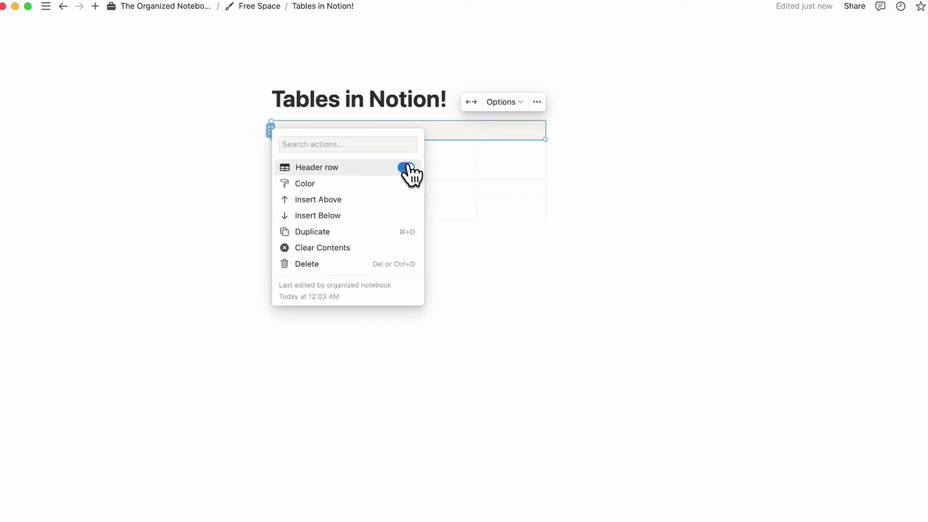
{"action": "mouse_move", "coordinate": [407, 185]}
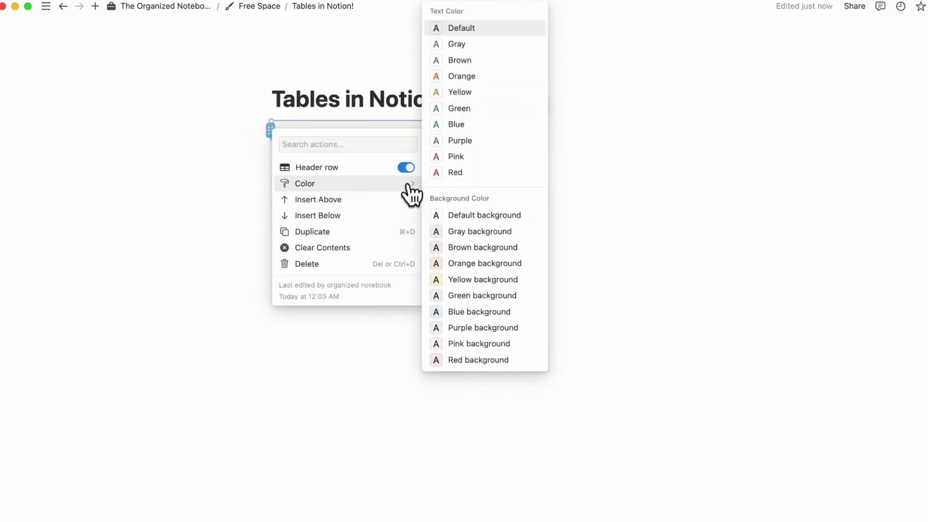
{"action": "left_click", "coordinate": [469, 248]}
{"action": "left_click", "coordinate": [530, 250]}
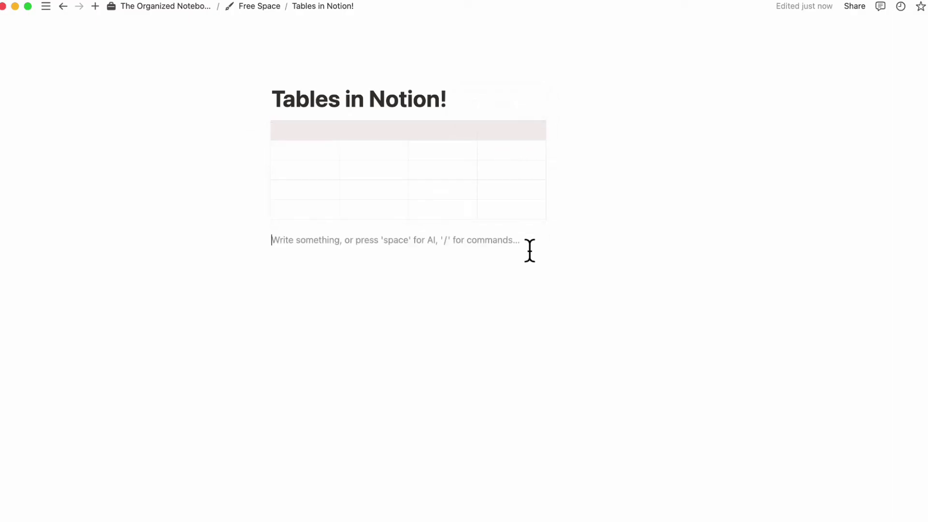
Label the first two header cells Topic and Description.
{"action": "left_click", "coordinate": [311, 137]}
{"action": "type", "text": "Topic"}
{"action": "left_click", "coordinate": [396, 140]}
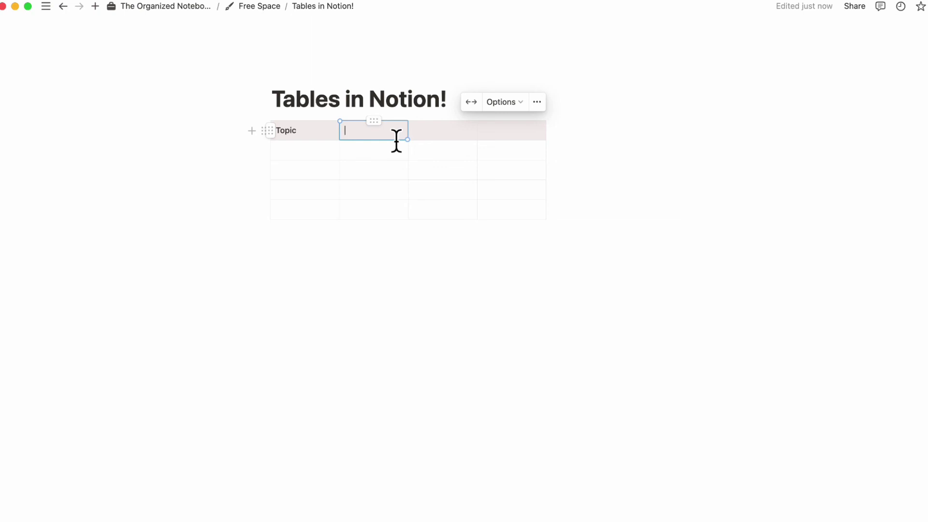
{"action": "type", "text": "Description"}
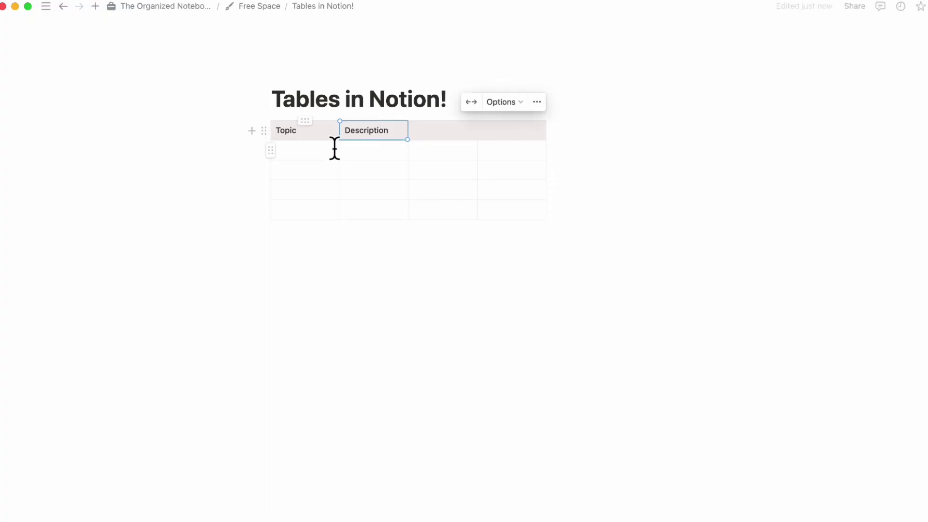
Fill the first row below the header with "Topic 1" and "- Description 1".
{"action": "left_click", "coordinate": [313, 152]}
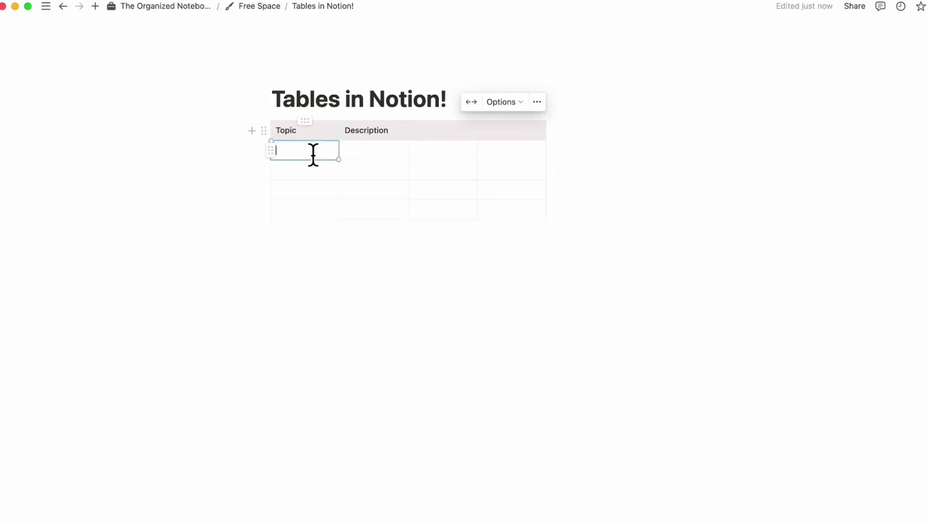
{"action": "type", "text": "Topic 1"}
{"action": "left_click", "coordinate": [390, 160]}
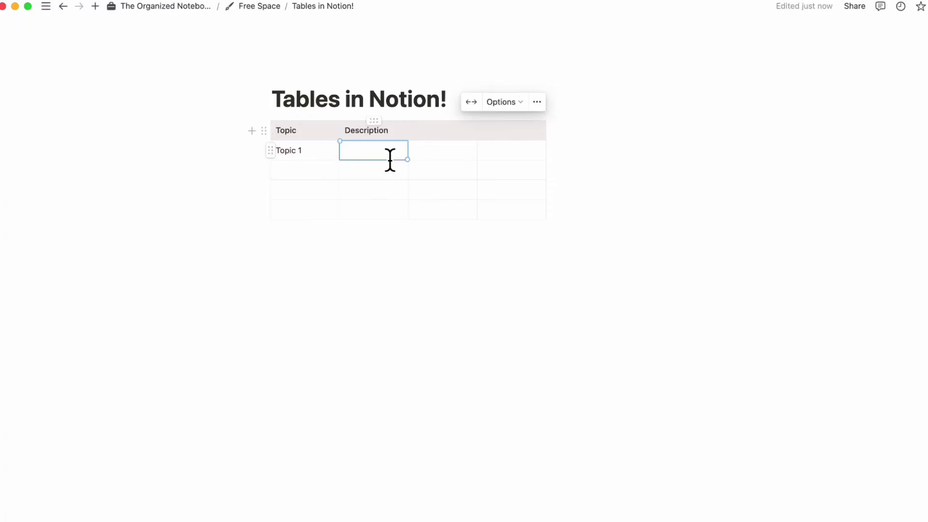
{"action": "type", "text": "- D"}
{"action": "type", "text": "escirpio 1"}
{"action": "left_click", "coordinate": [435, 174]}
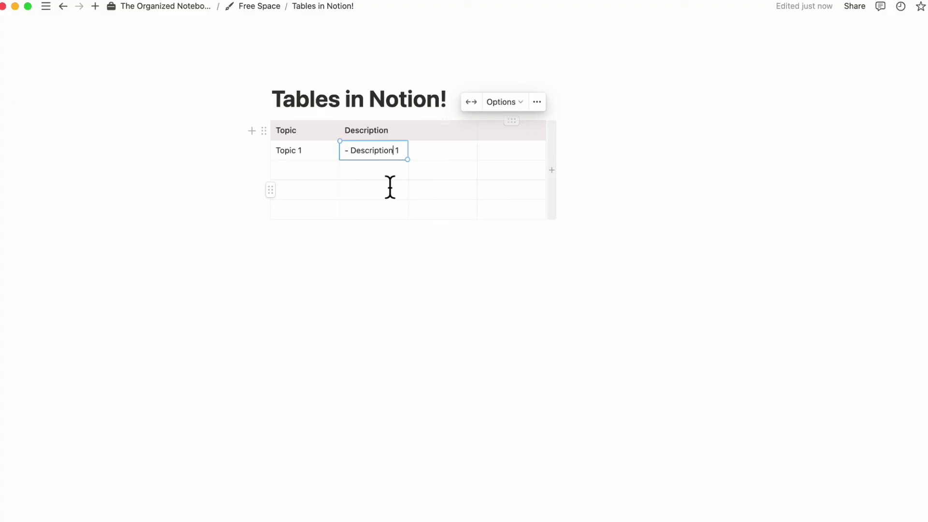
{"action": "left_click", "coordinate": [317, 155]}
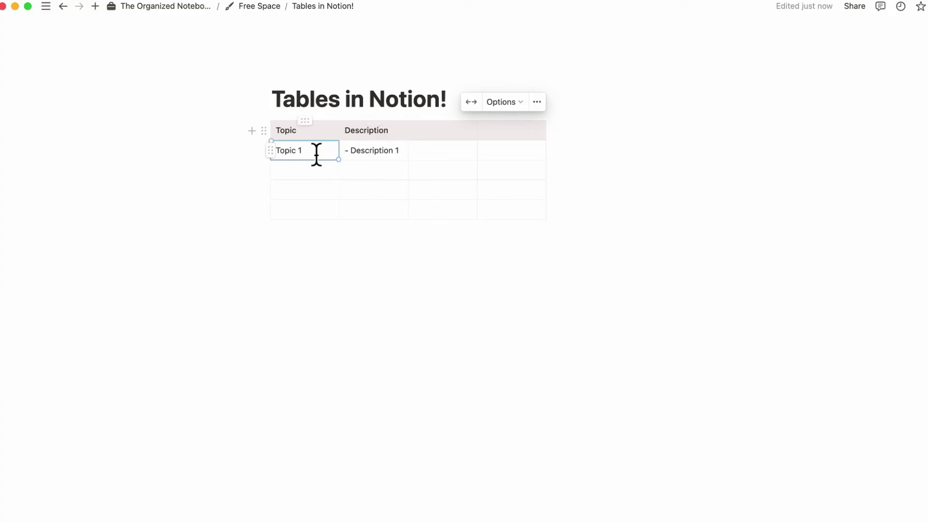